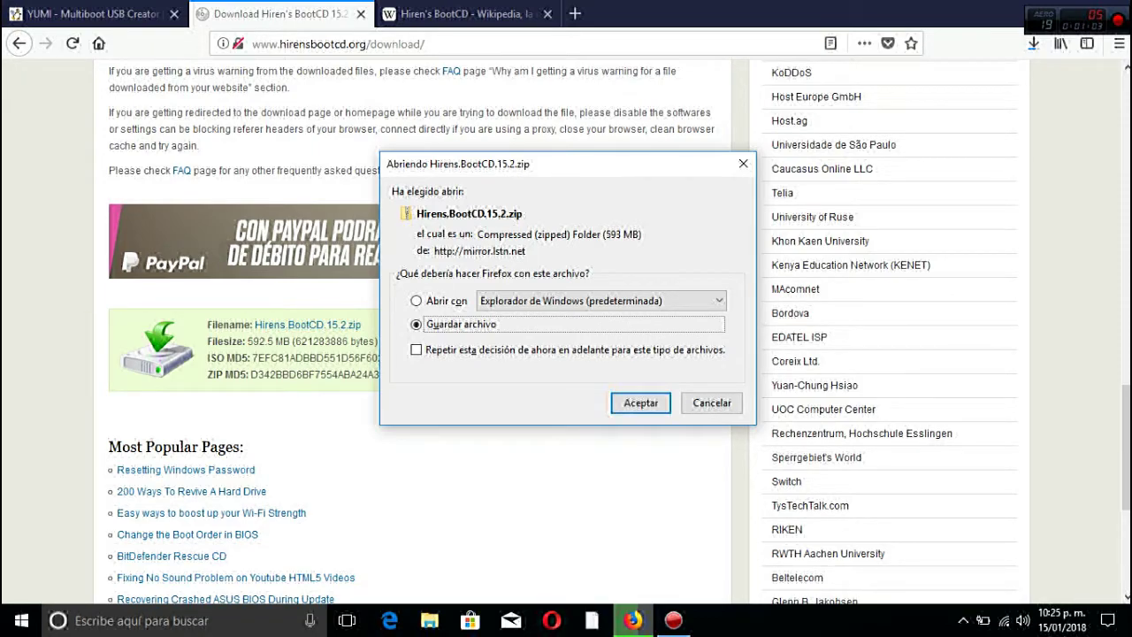
# Dismiss the Hirens.BootCD.15.2.zip download prompt and review the YUMI Multiboot USB Creator page on pendrivelinux.com
pyautogui.click(742, 164)
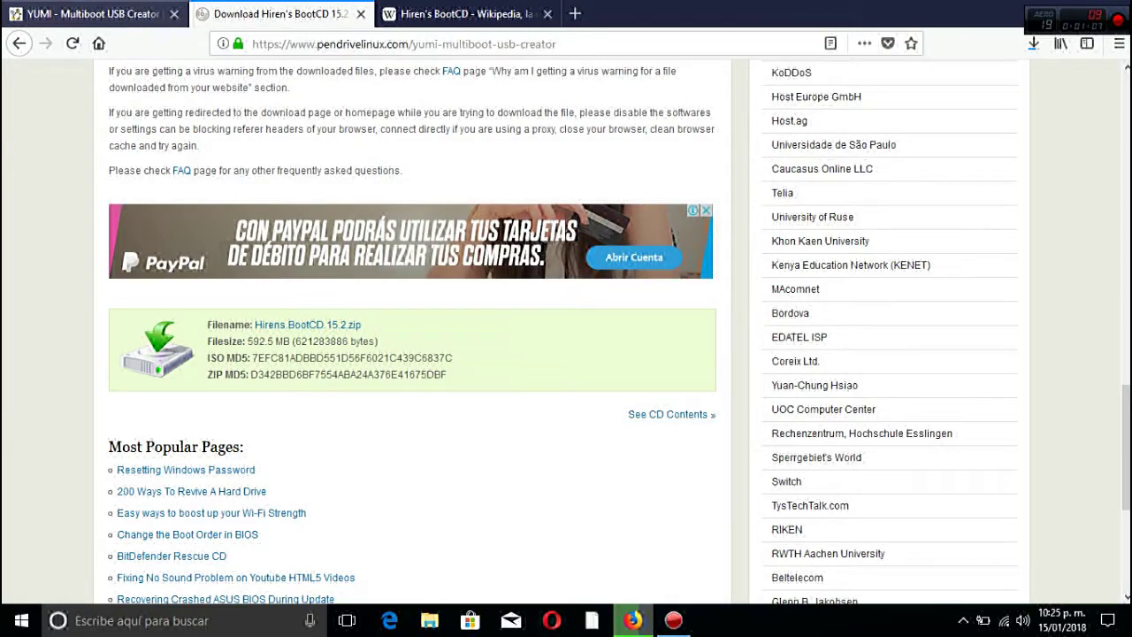
pyautogui.click(106, 13)
pyautogui.scroll(7, 566, 327)
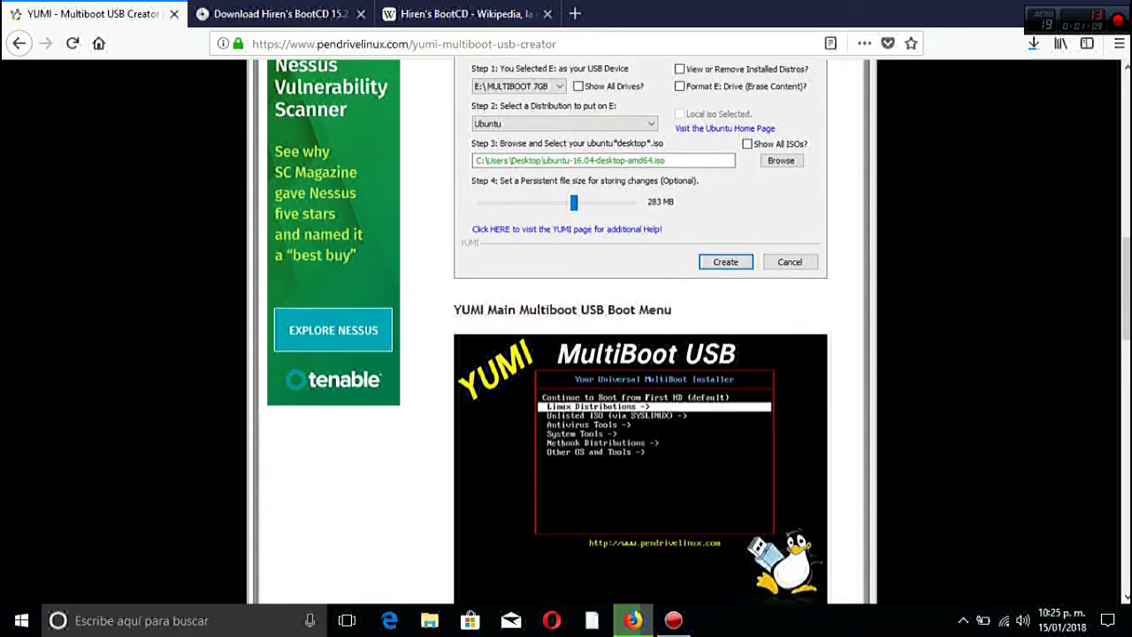
pyautogui.scroll(-2, 566, 327)
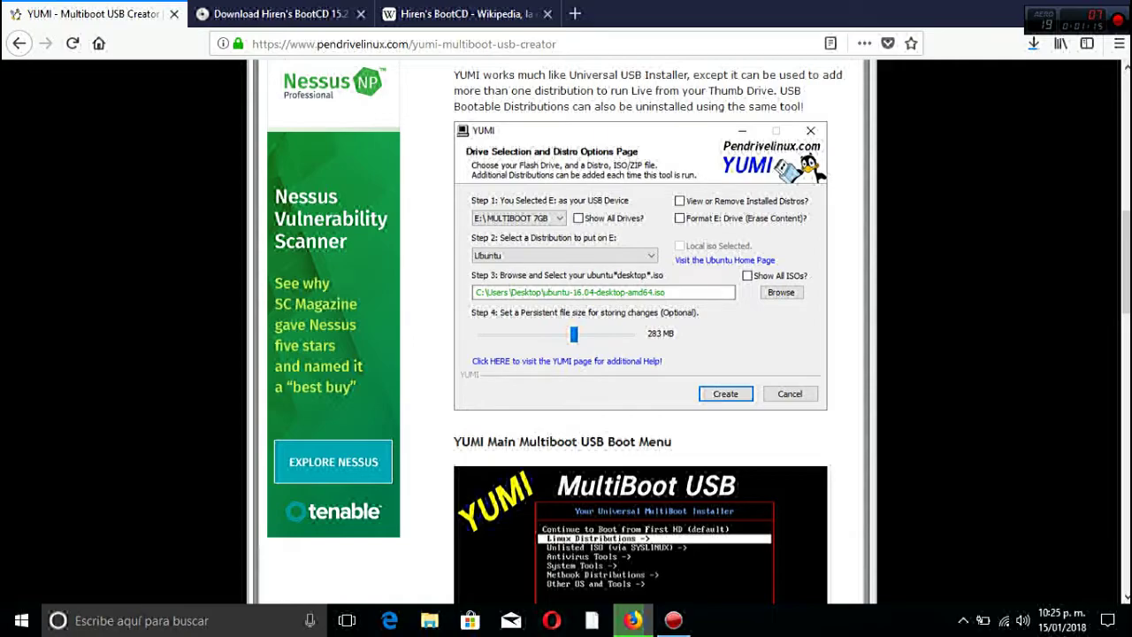
pyautogui.scroll(-2, 566, 327)
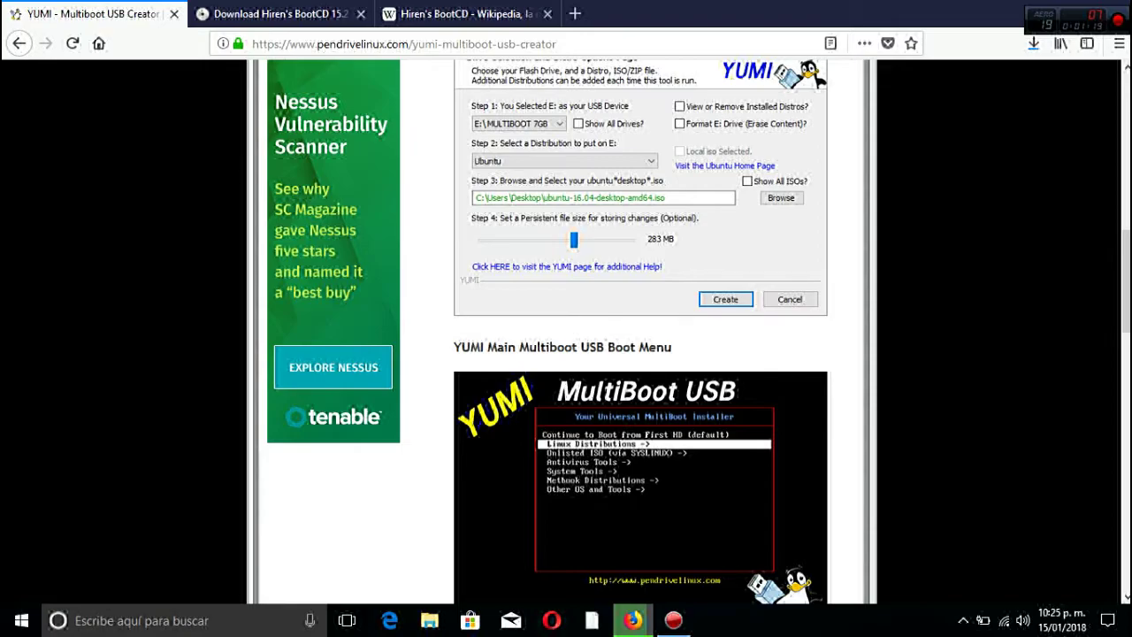
pyautogui.scroll(8, 566, 327)
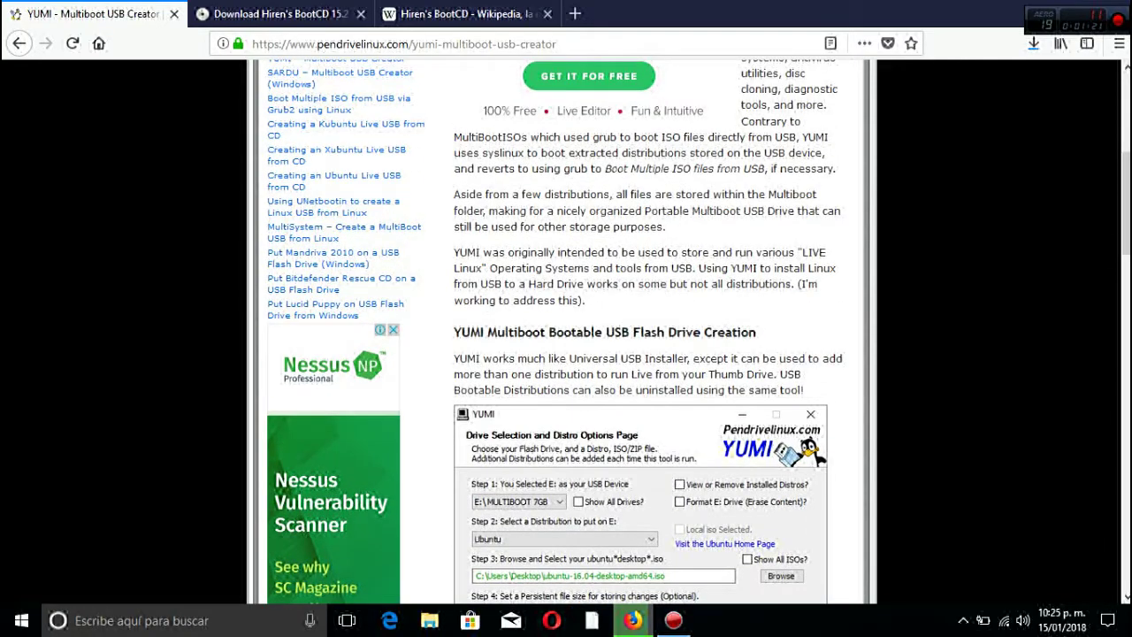
pyautogui.scroll(8, 566, 327)
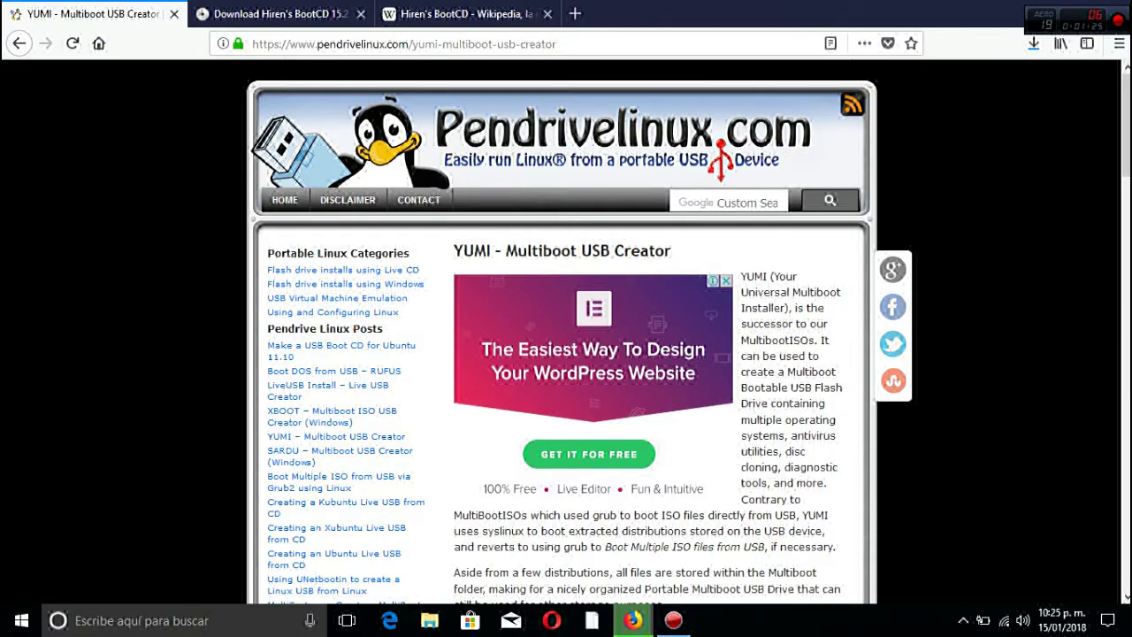
pyautogui.scroll(-10, 566, 328)
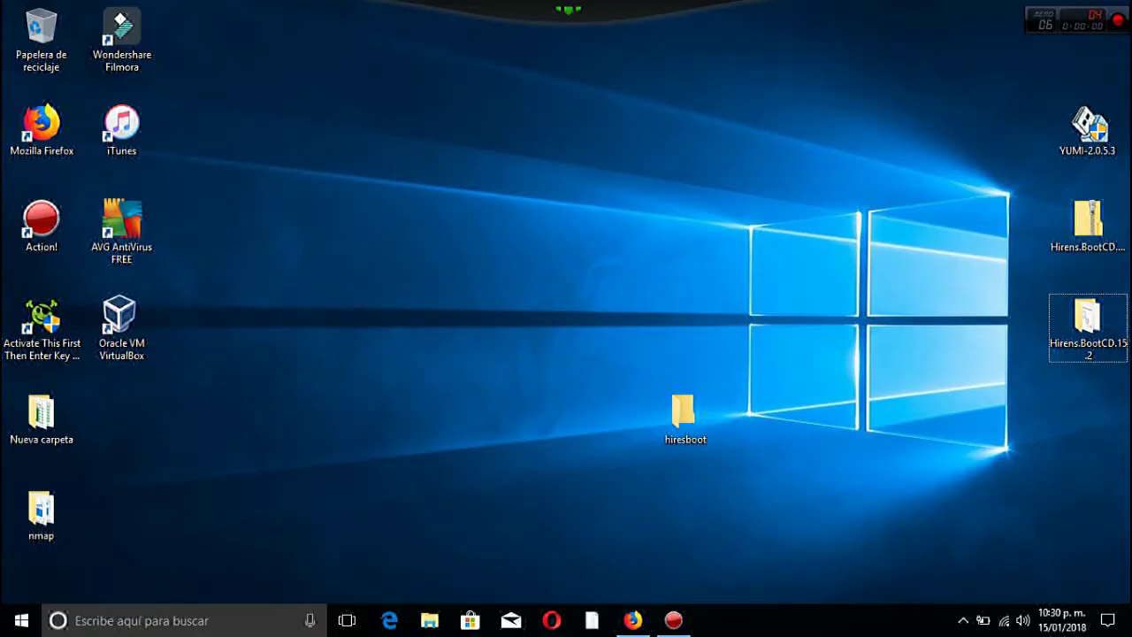
# Rearrange the desktop, moving the hiresboot folder aside and lining up YUMI-2.0.5.3, the Hirens.BootCD zip and its extracted folder in one column
pyautogui.moveTo(684, 411); pyautogui.dragTo(1087, 414)
pyautogui.moveTo(1089, 128); pyautogui.dragTo(928, 128)
pyautogui.moveTo(1087, 221); pyautogui.dragTo(926, 221)
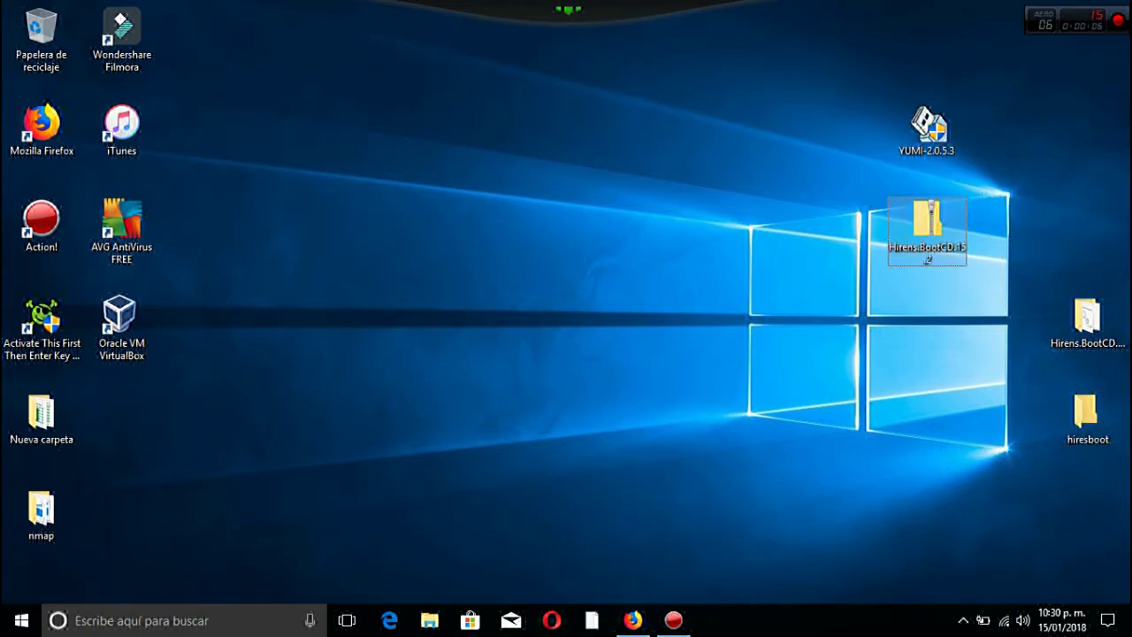
pyautogui.moveTo(1088, 318); pyautogui.dragTo(929, 328)
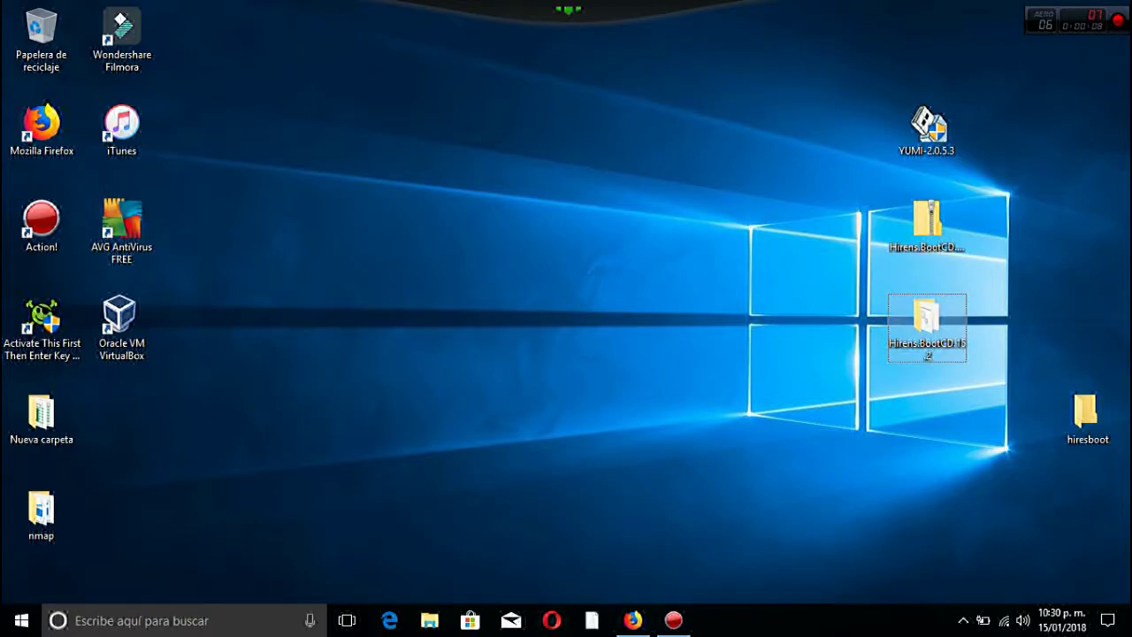
# Open the extracted Hirens.BootCD.15.2 folder, show its contents as large icons, and close the folder
pyautogui.doubleClick(927, 318)
pyautogui.doubleClick(926, 319)
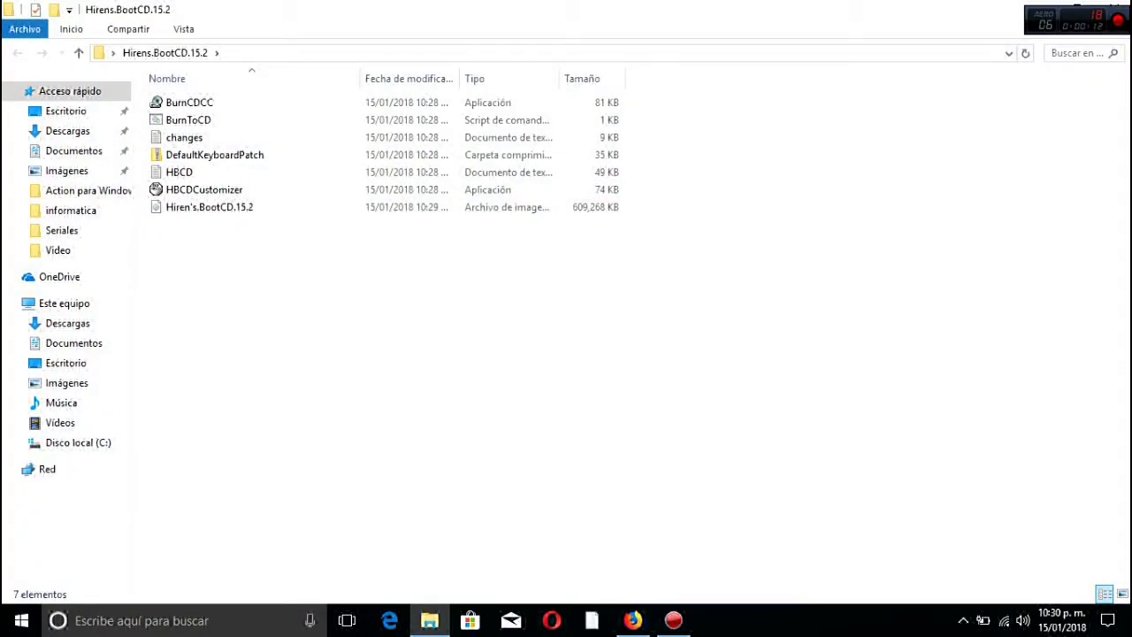
pyautogui.rightClick(410, 310)
pyautogui.moveTo(522, 321)
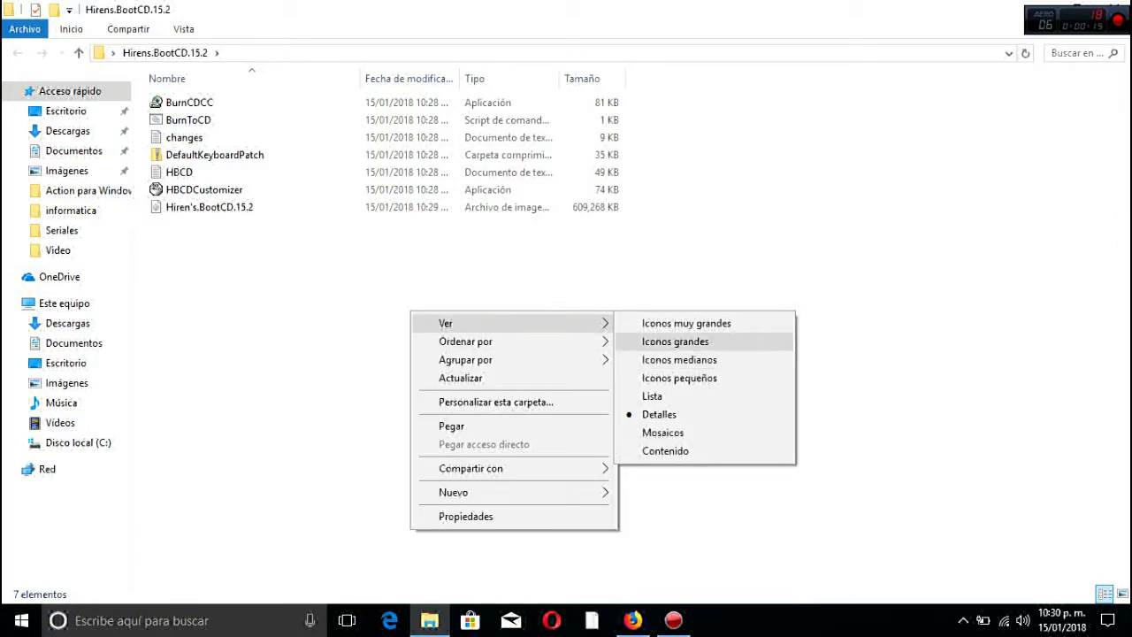
pyautogui.click(685, 338)
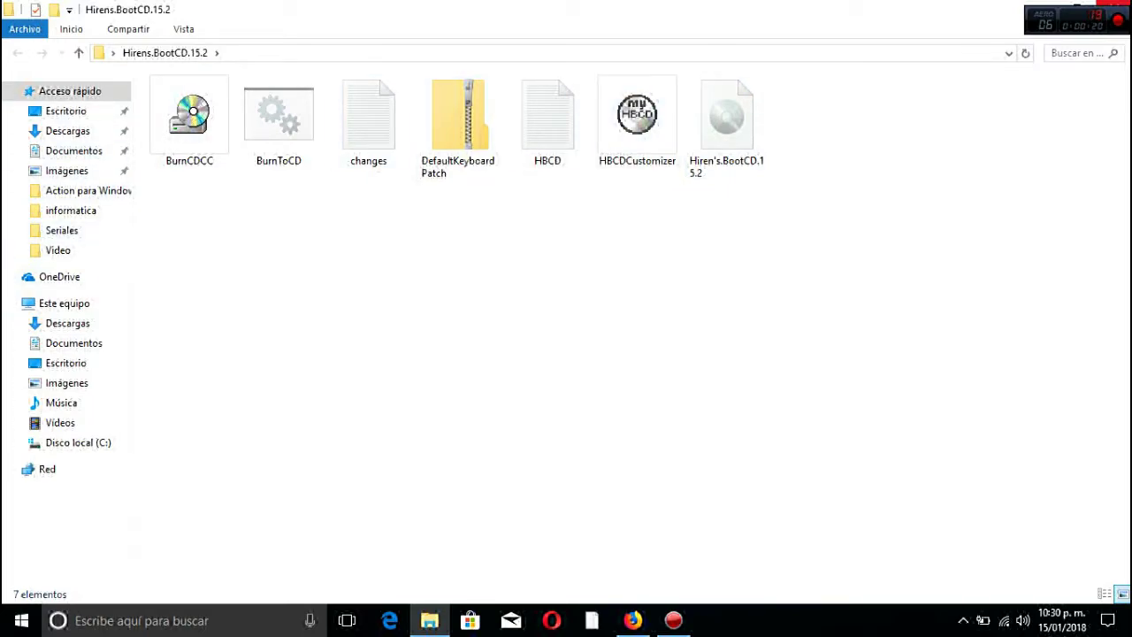
pyautogui.click(1114, 5)
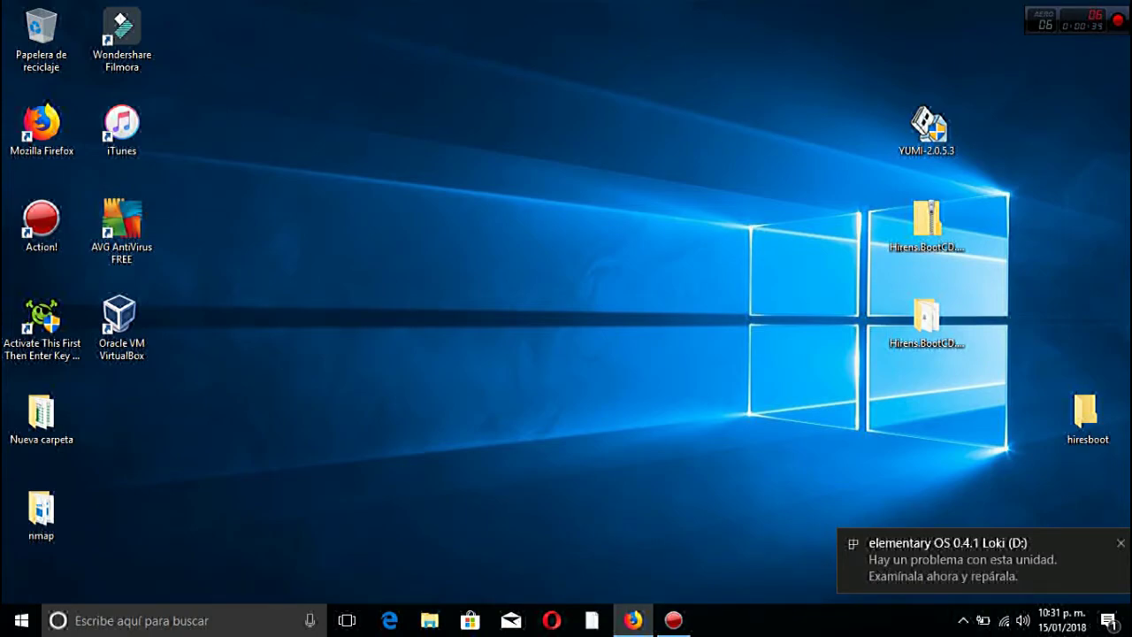
# Close the open file windows, launch YUMI-2.0.5.3 from the desktop, and allow it to make changes to the device
pyautogui.click(429, 619)
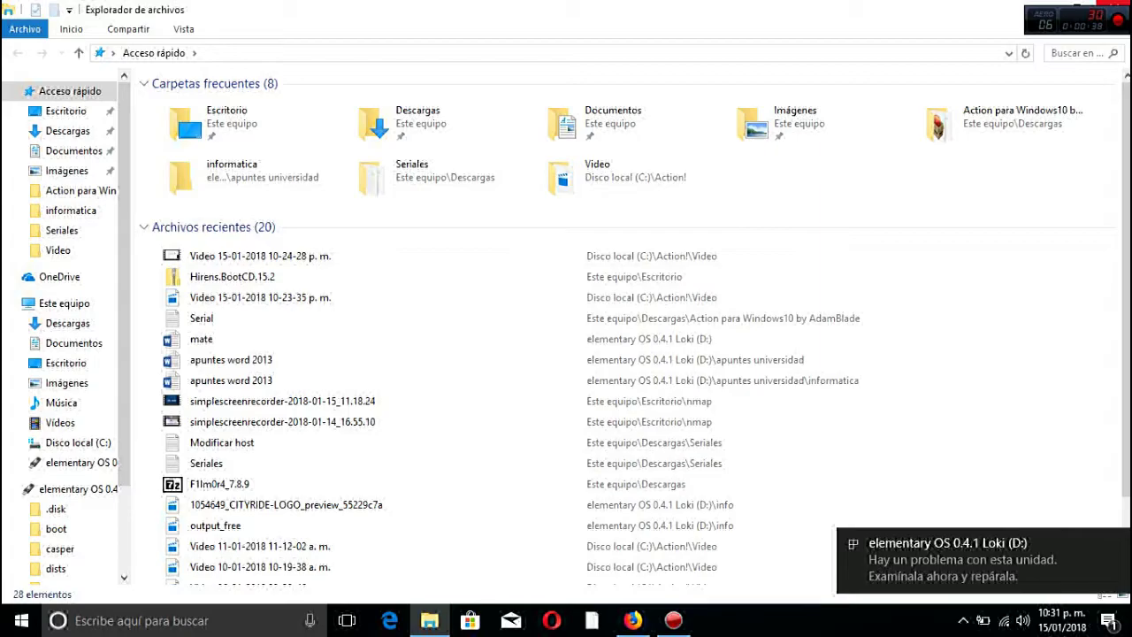
pyautogui.click(1113, 4)
pyautogui.rightClick(926, 119)
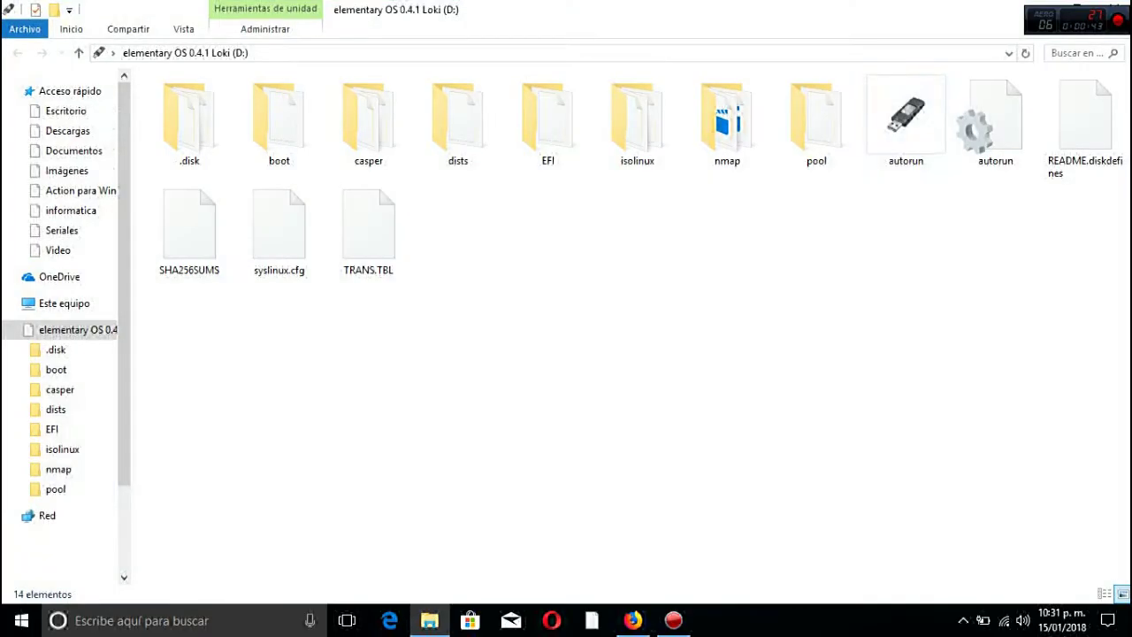
pyautogui.click(1113, 4)
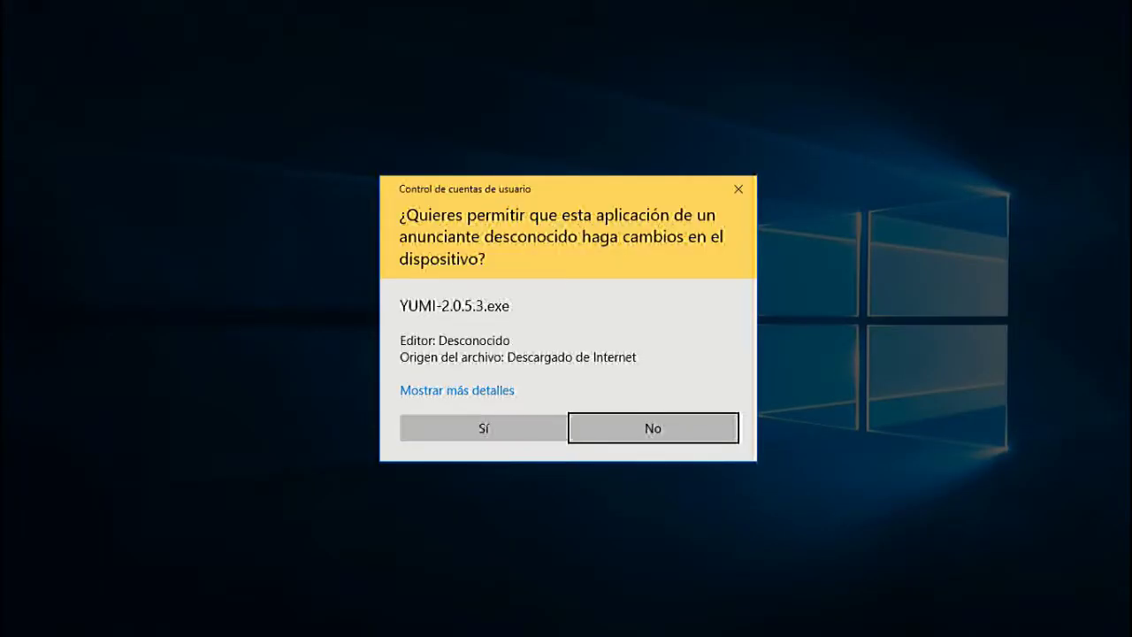
pyautogui.click(484, 428)
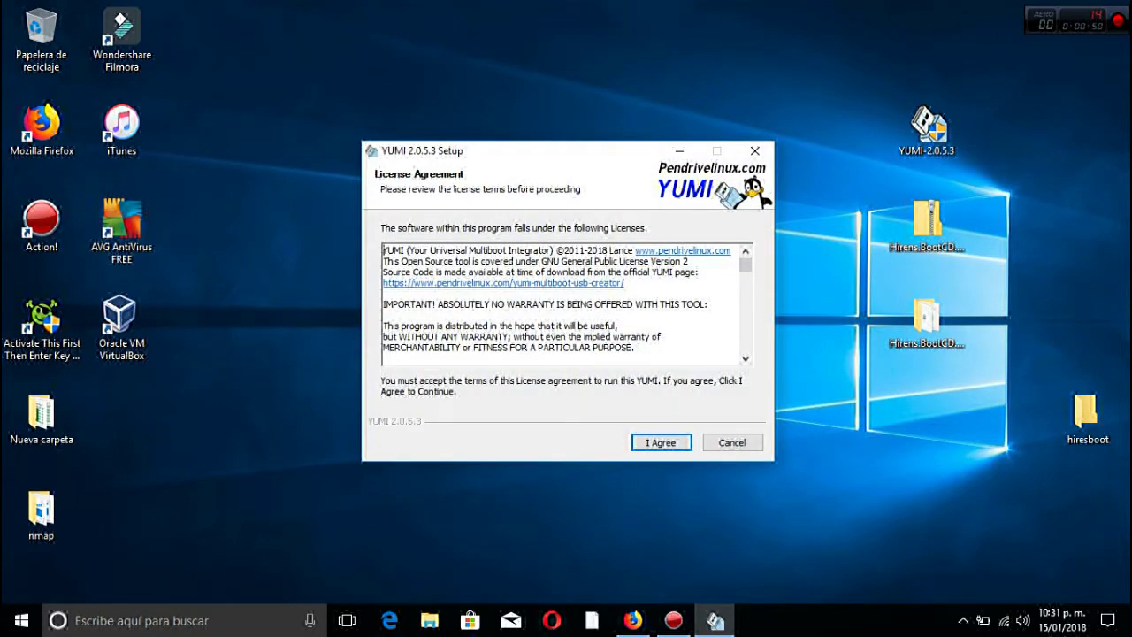
# Read through the YUMI license agreement to its end and accept it
pyautogui.moveTo(746, 264); pyautogui.dragTo(745, 319)
pyautogui.scroll(-8, 566, 303)
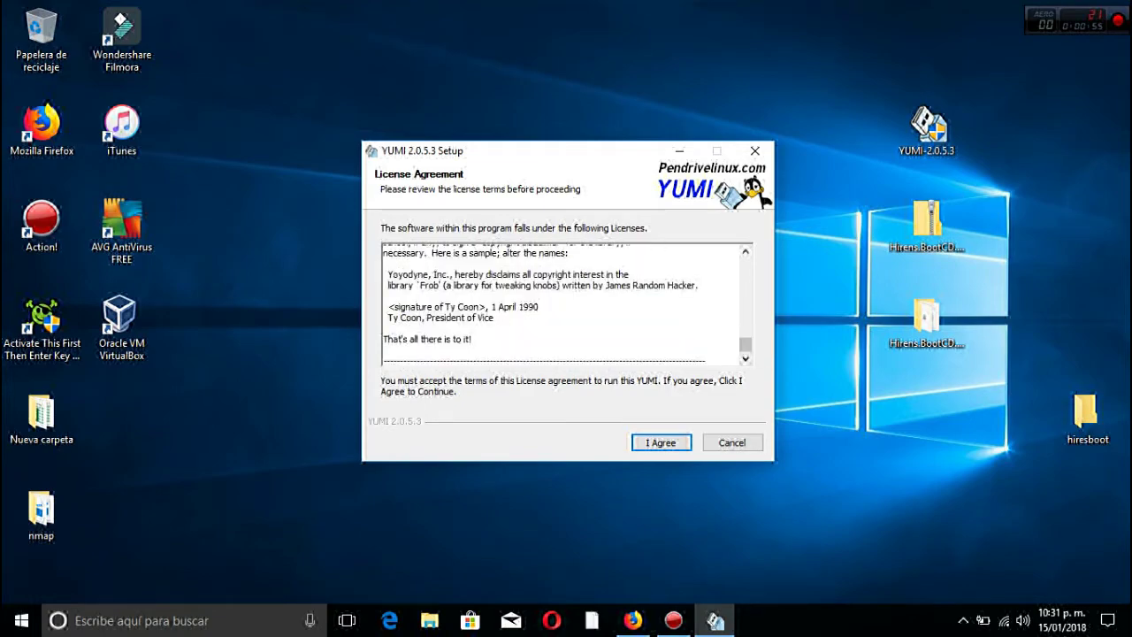
pyautogui.press('Return')
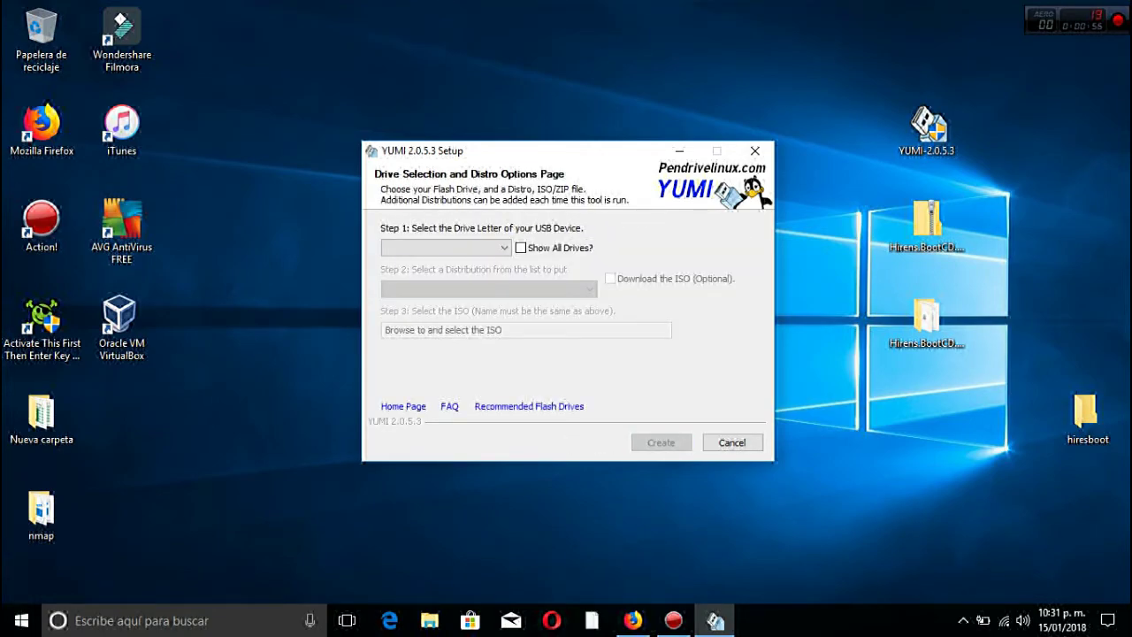
# Show all drives, choose the D: ELEMENTARY 14GB FAT32 drive as the USB device, and enable its Fat32 format option
pyautogui.moveTo(548, 158); pyautogui.dragTo(623, 139)
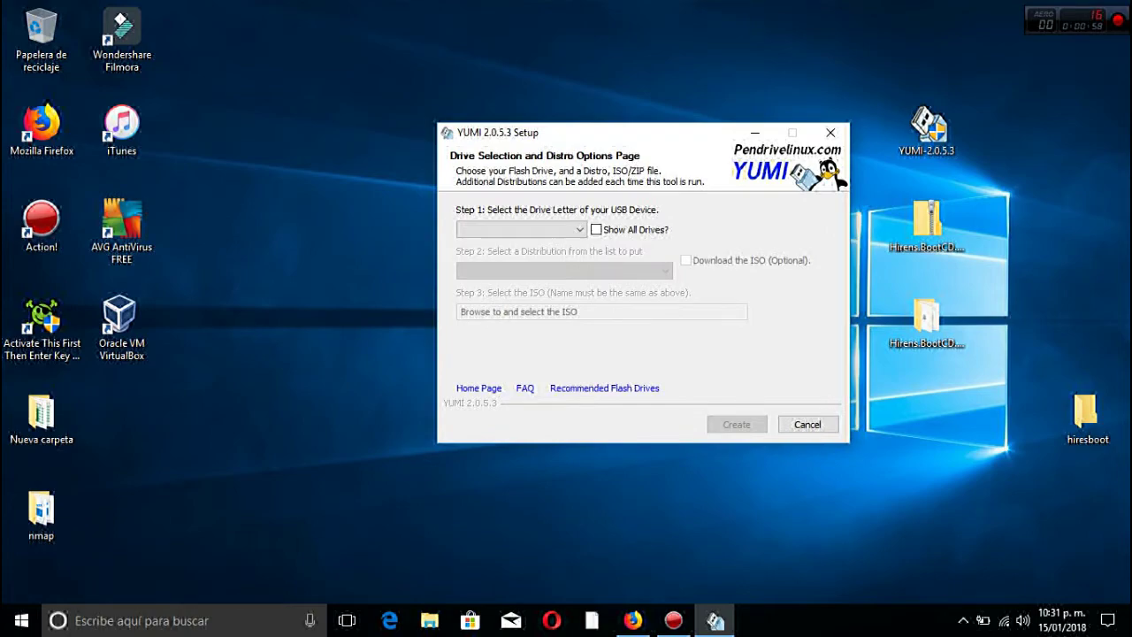
pyautogui.click(597, 229)
pyautogui.click(575, 230)
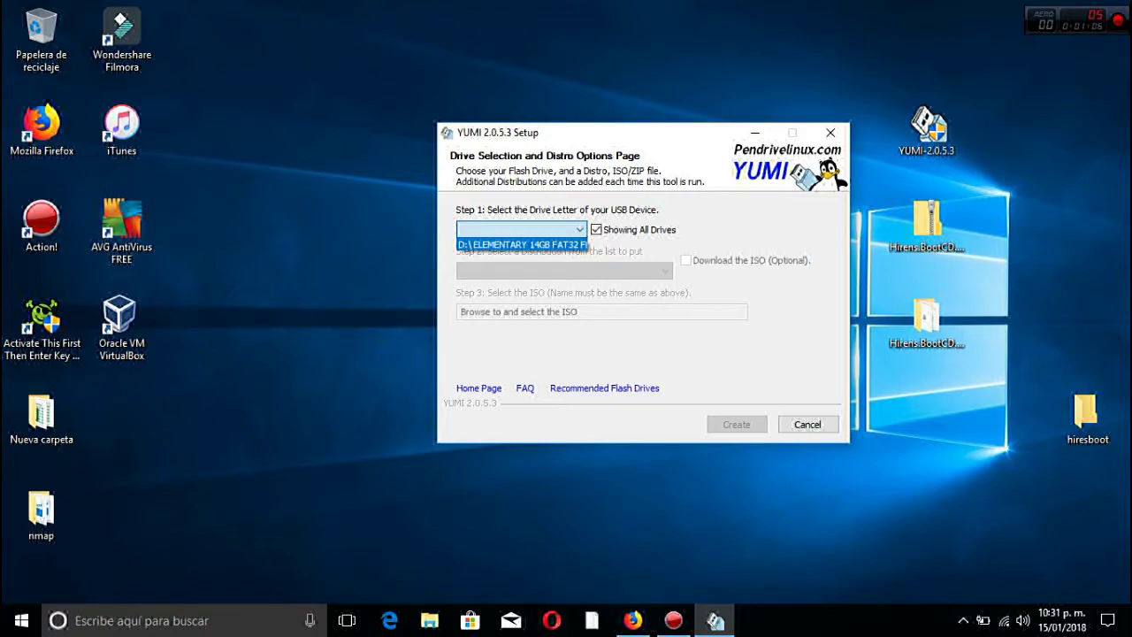
pyautogui.click(521, 245)
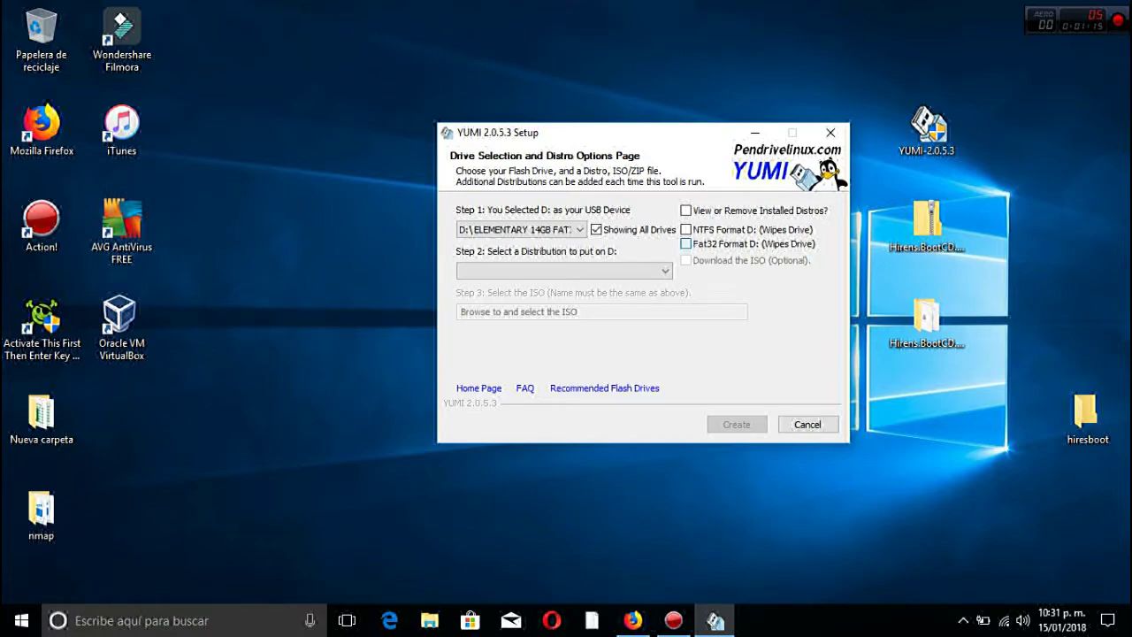
pyautogui.click(687, 244)
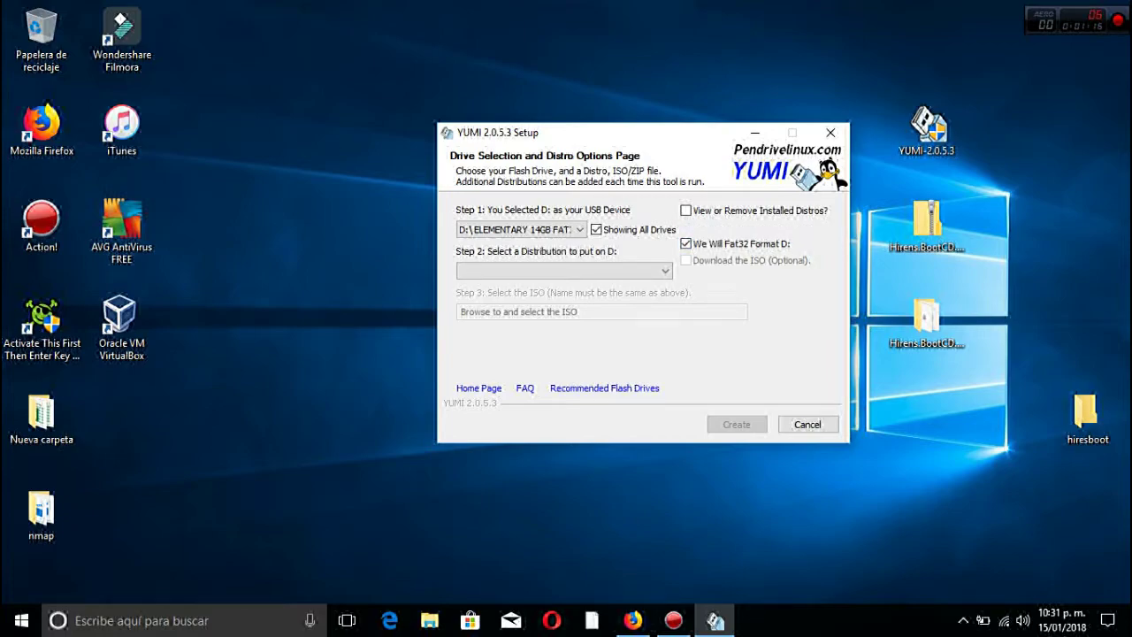
# Examine the distributions available for the USB drive, including Linux systems, antivirus tools, system tools, other OS tools, and Windows installers
pyautogui.click(564, 271)
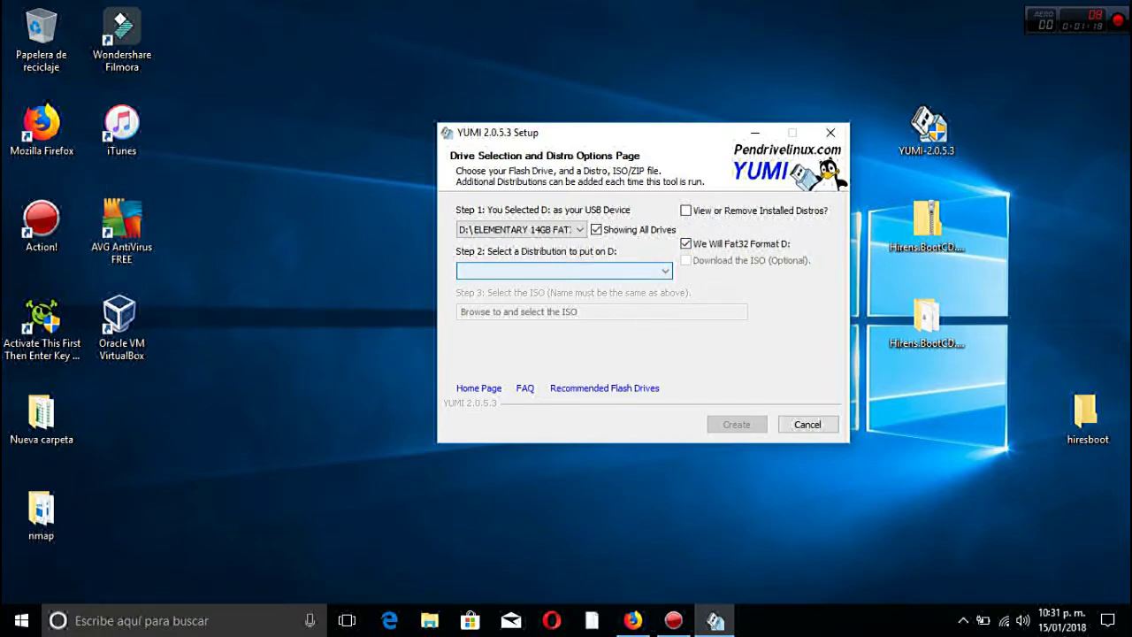
pyautogui.click(665, 272)
pyautogui.moveTo(665, 315); pyautogui.dragTo(665, 343)
pyautogui.scroll(-12, 562, 442)
pyautogui.scroll(-15, 563, 443)
pyautogui.scroll(-5, 562, 442)
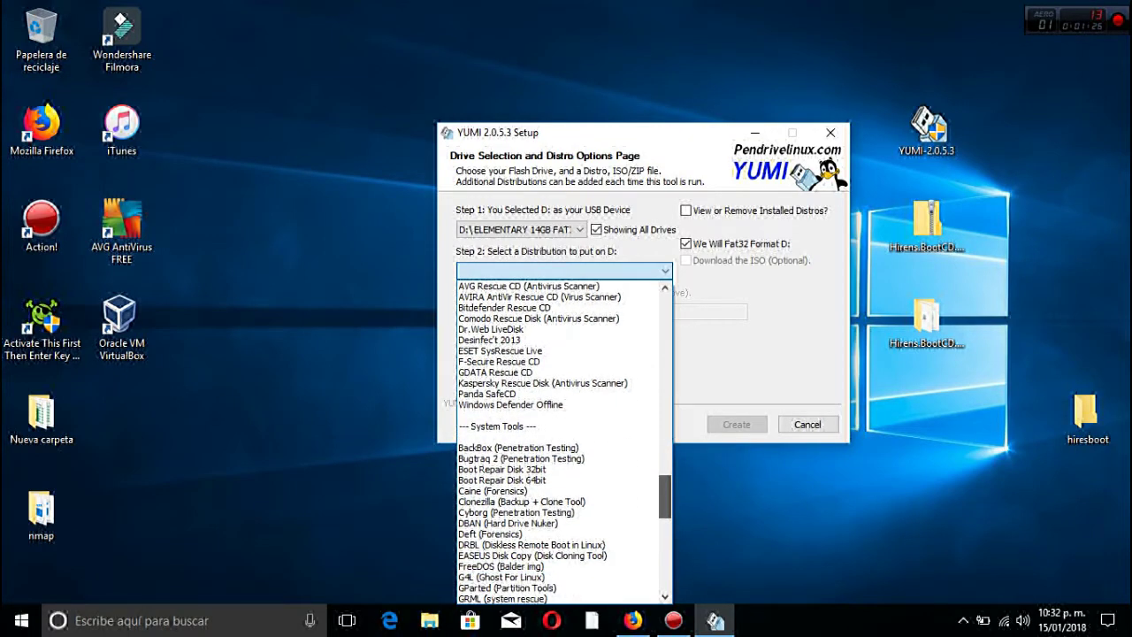
pyautogui.scroll(-9, 562, 442)
pyautogui.scroll(-4, 562, 442)
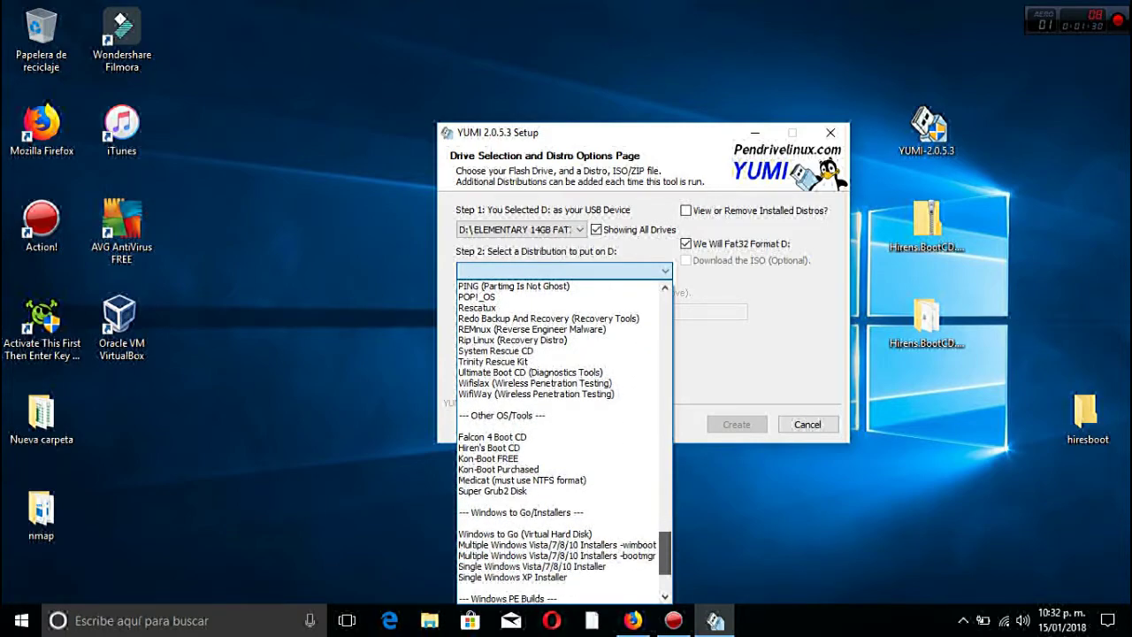
pyautogui.scroll(-3, 562, 442)
pyautogui.scroll(-1, 563, 442)
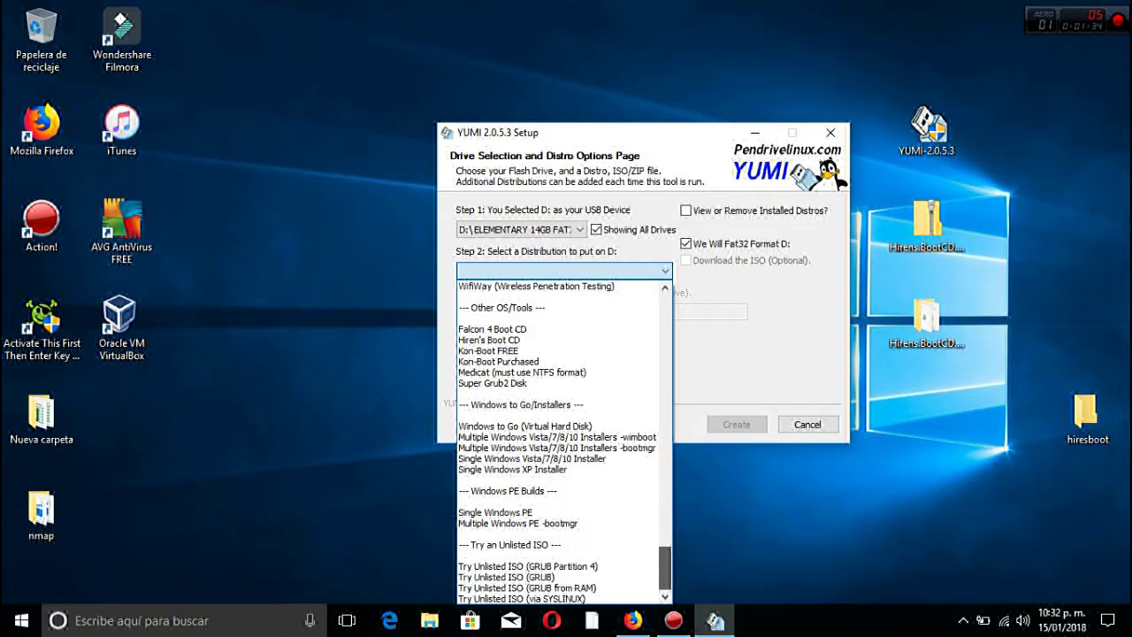
pyautogui.scroll(7, 562, 442)
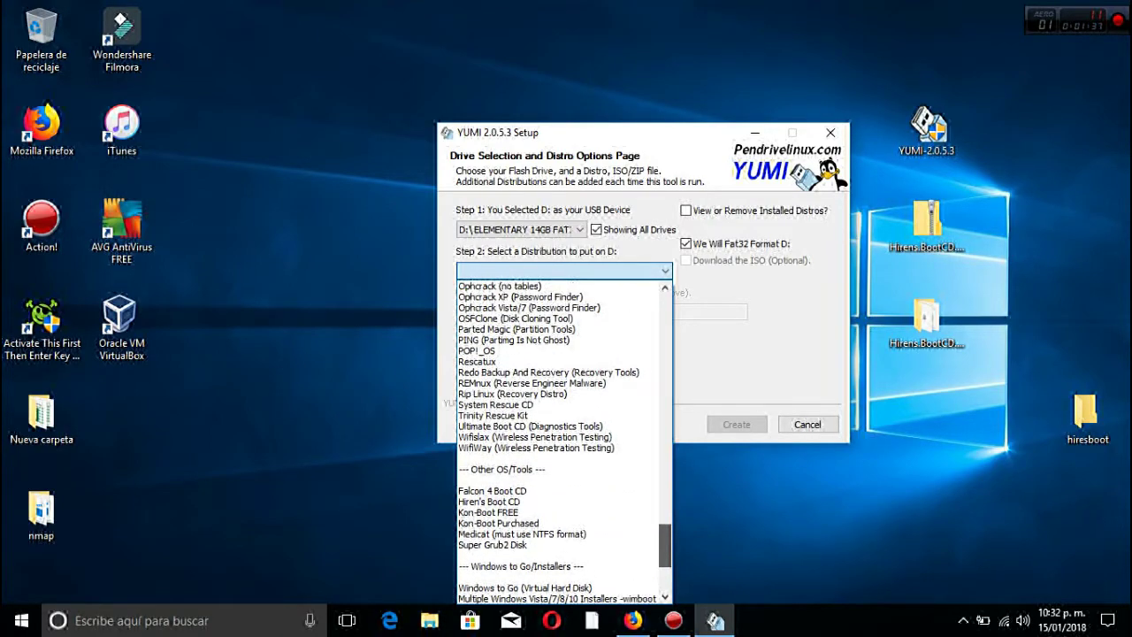
pyautogui.scroll(7, 563, 442)
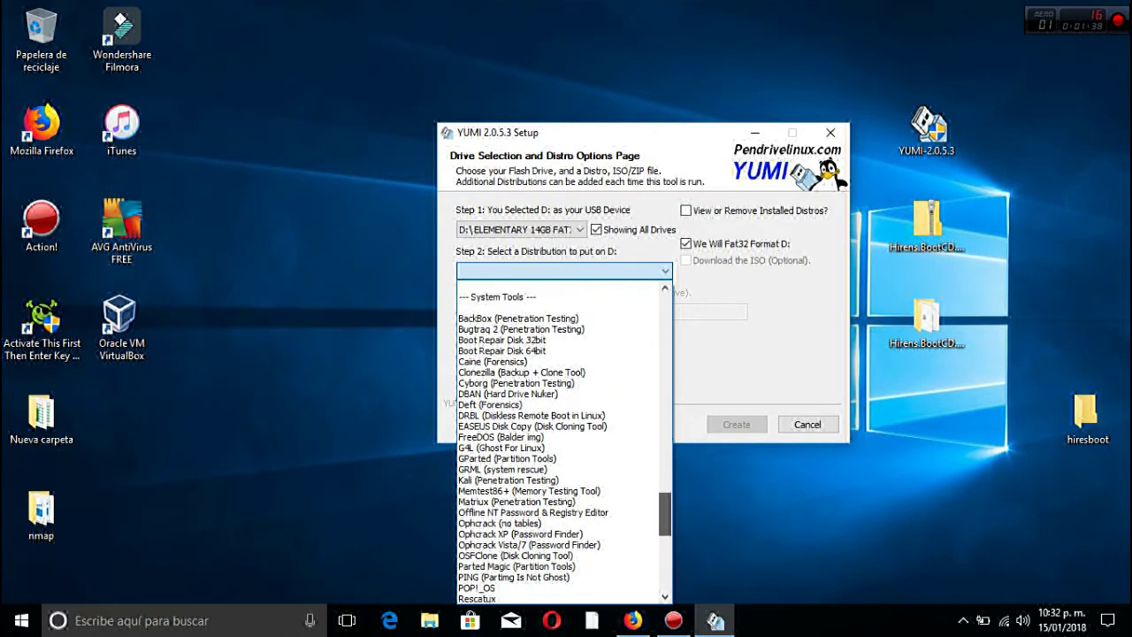
pyautogui.scroll(6, 562, 442)
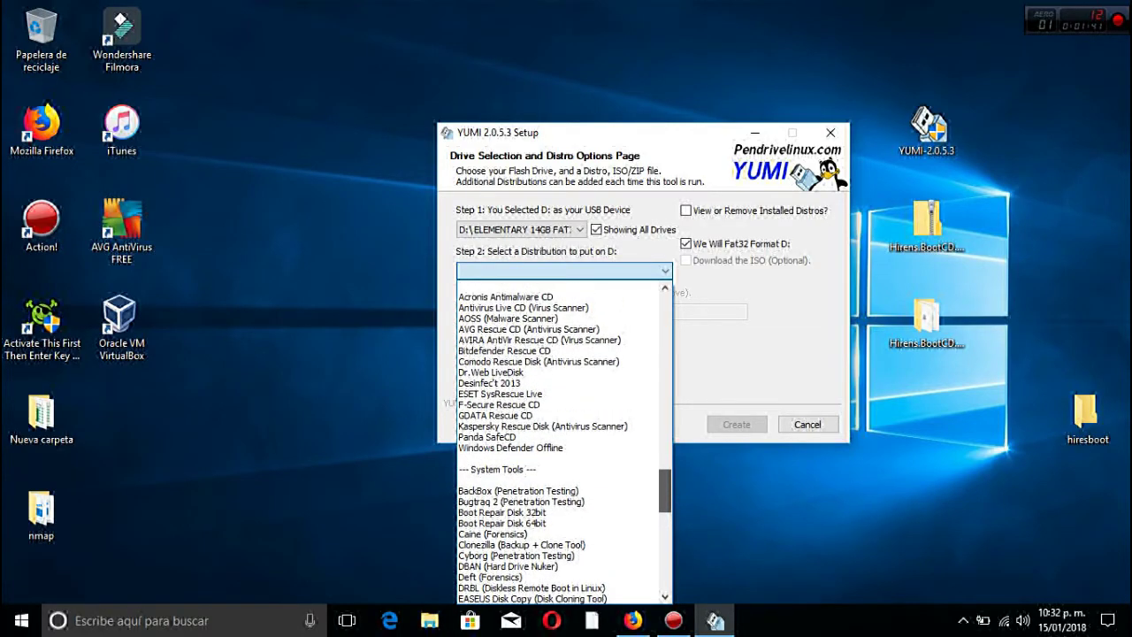
pyautogui.scroll(1, 563, 442)
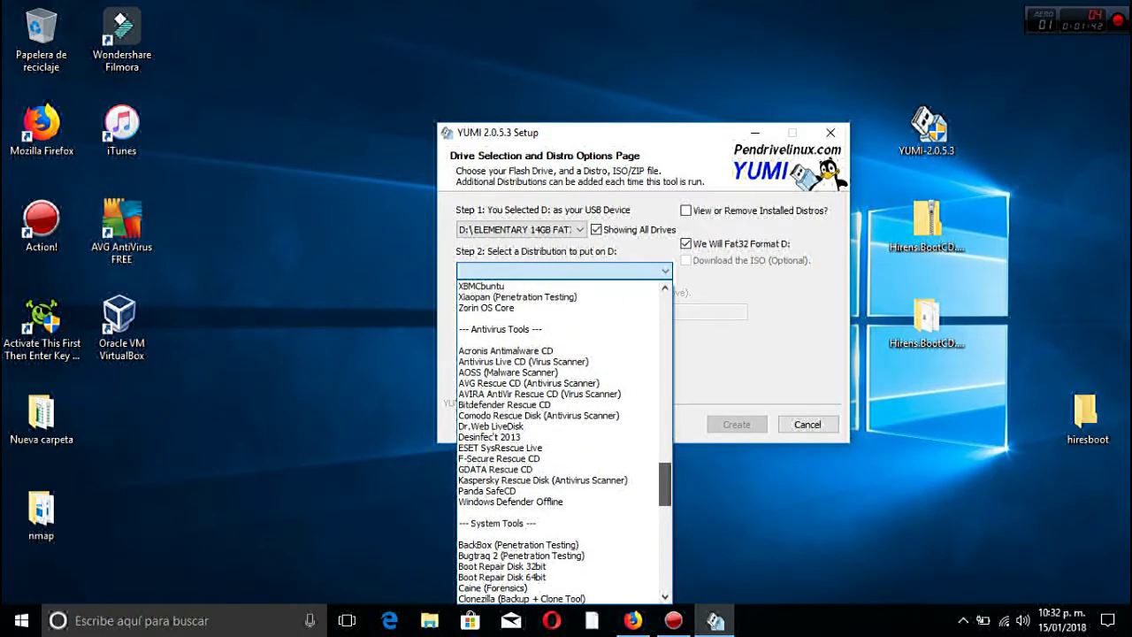
pyautogui.scroll(6, 562, 443)
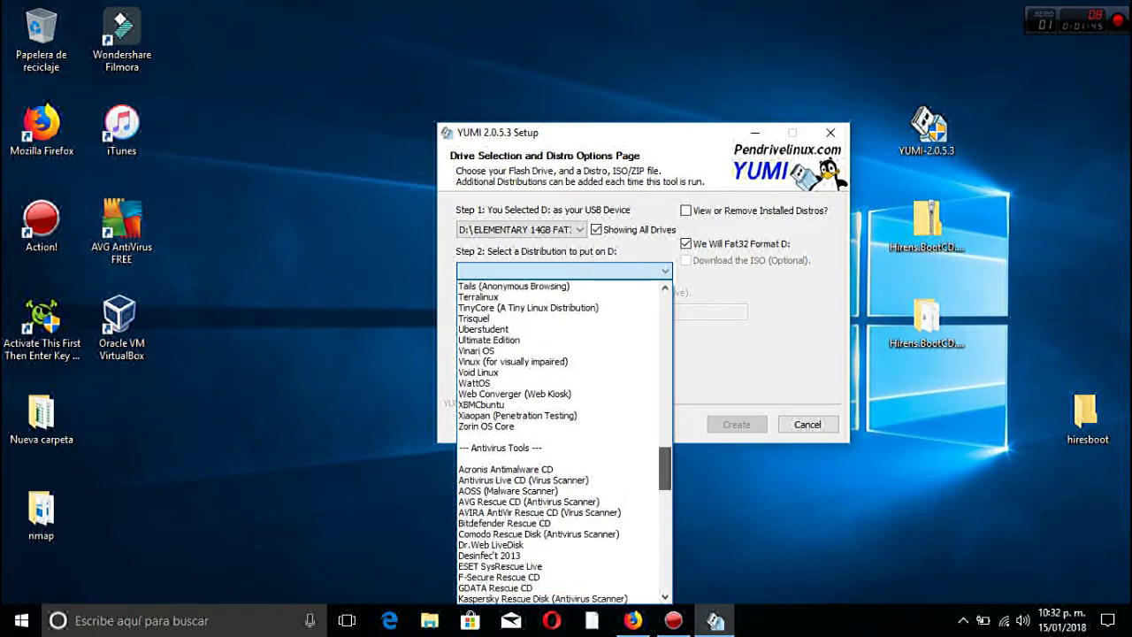
pyautogui.scroll(8, 562, 442)
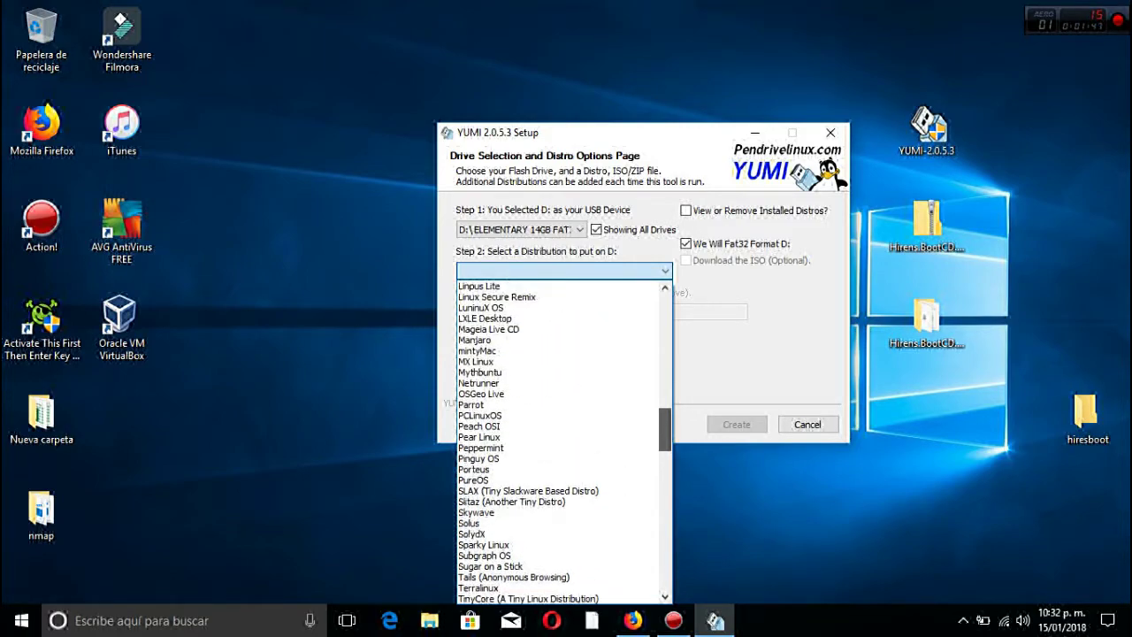
pyautogui.scroll(6, 563, 442)
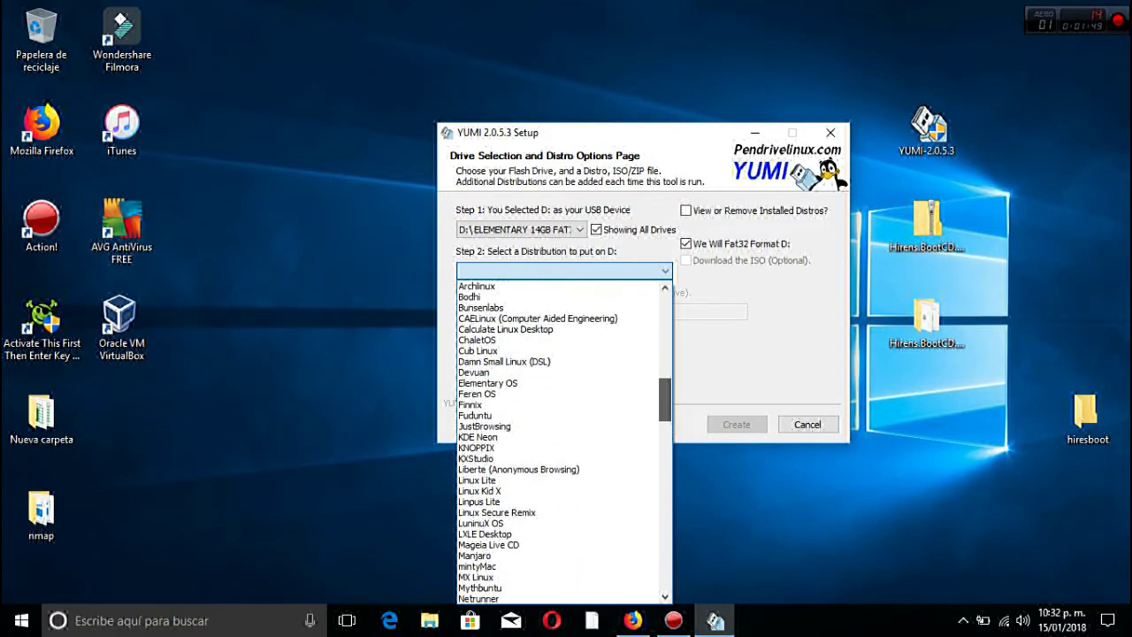
pyautogui.scroll(3, 562, 442)
pyautogui.click(562, 371)
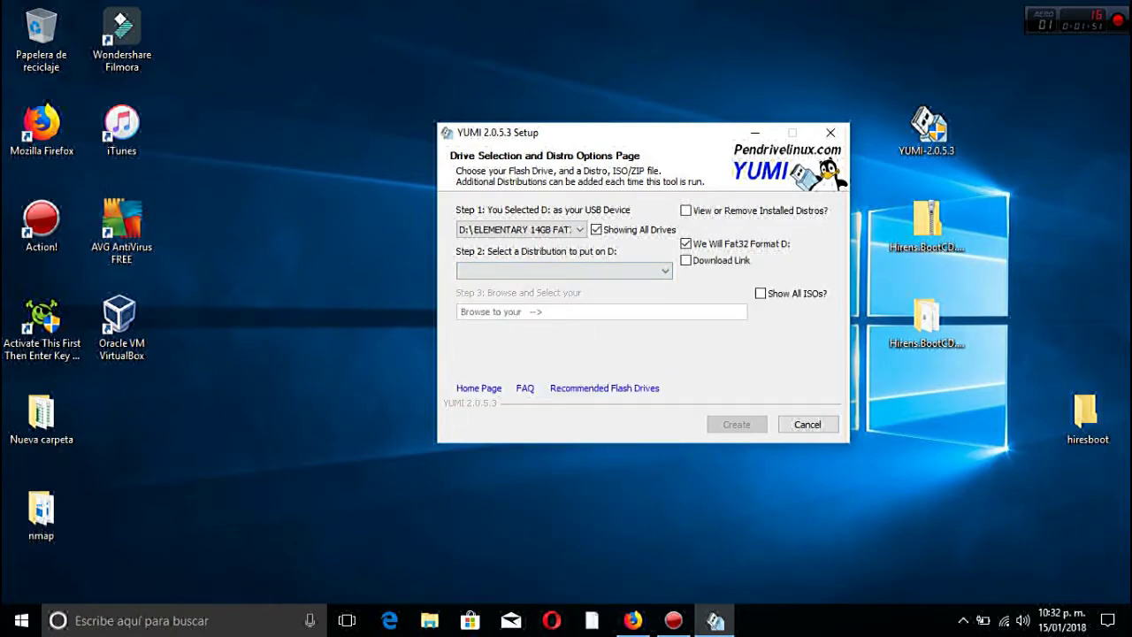
# Review the distribution list again, covering the Ubuntu and other Linux entries, Windows installers, other OS tools, system tools, and antivirus tools
pyautogui.click(563, 271)
pyautogui.scroll(5, 562, 443)
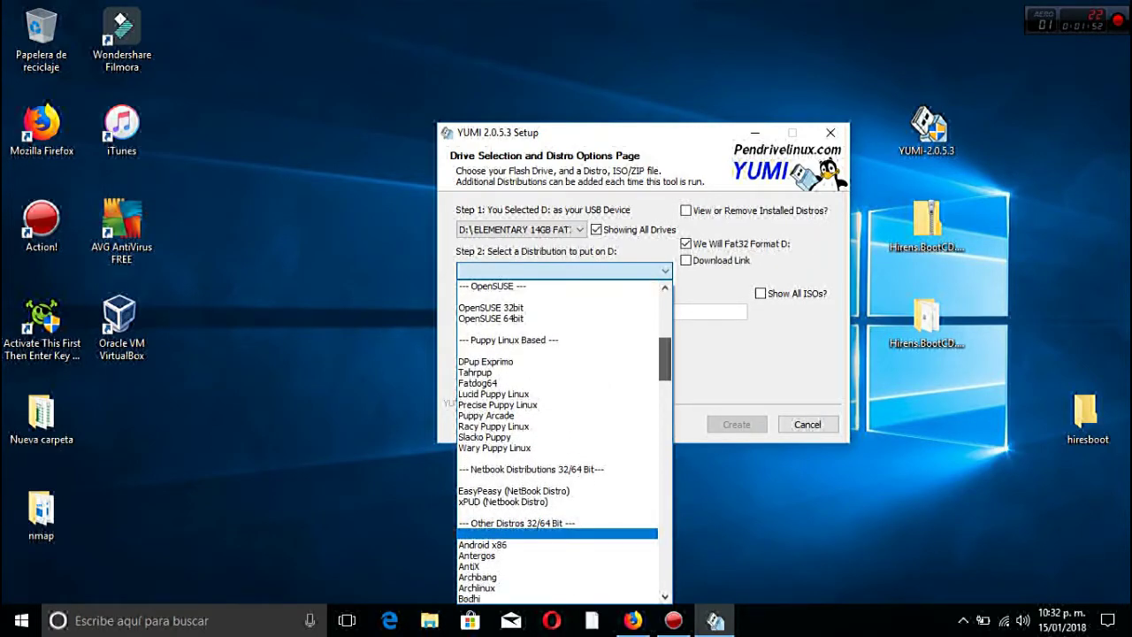
pyautogui.scroll(7, 562, 442)
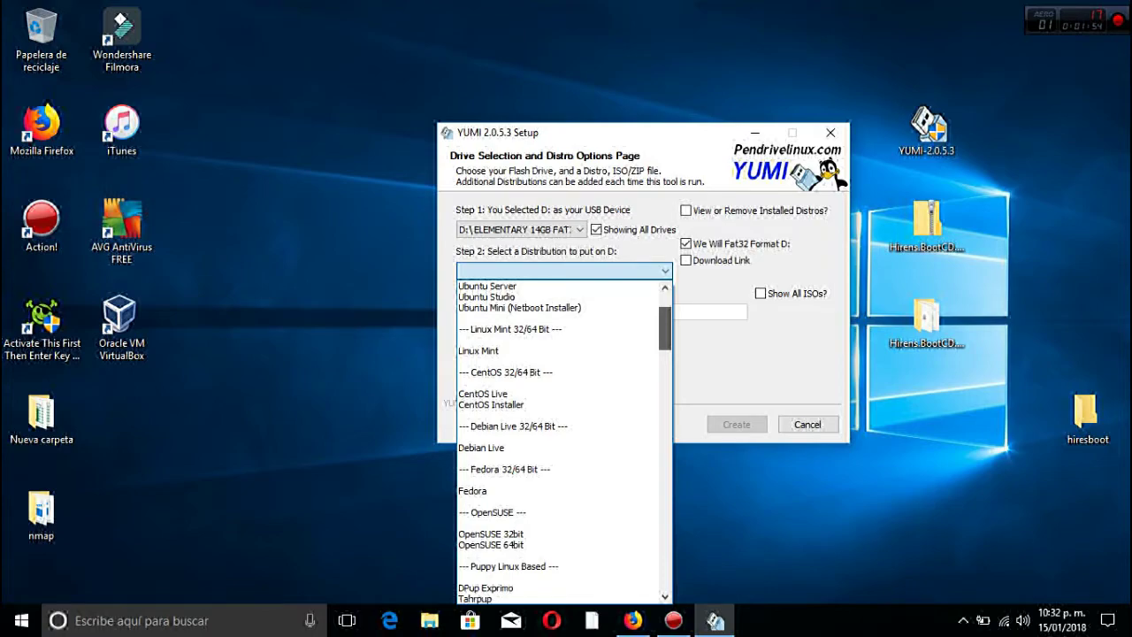
pyautogui.scroll(3, 562, 442)
pyautogui.scroll(-20, 562, 442)
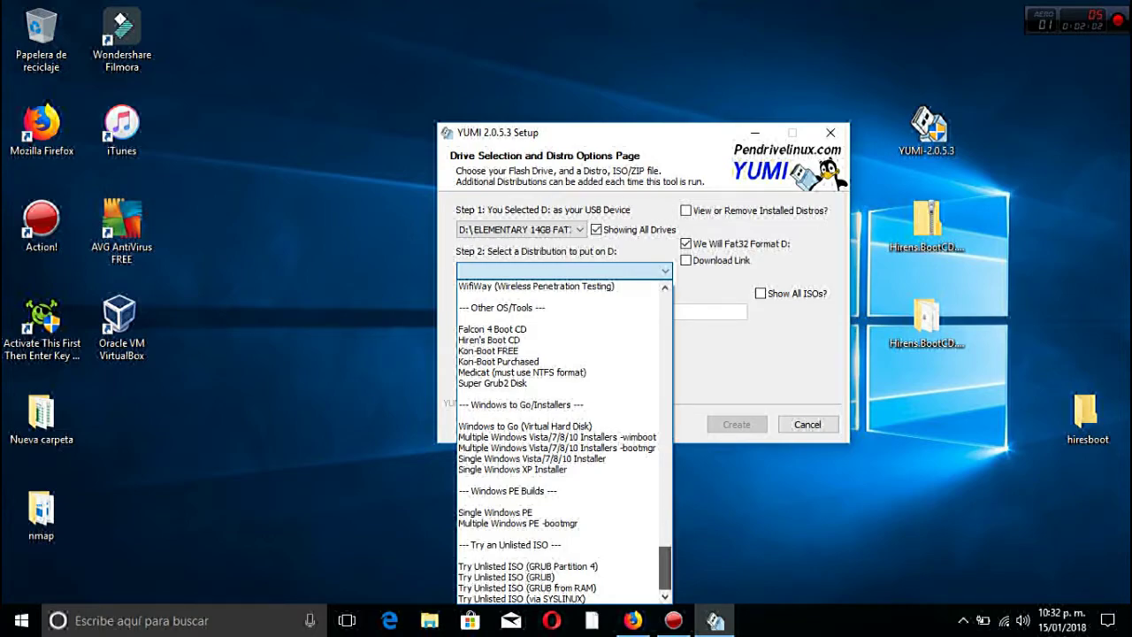
pyautogui.scroll(2, 563, 442)
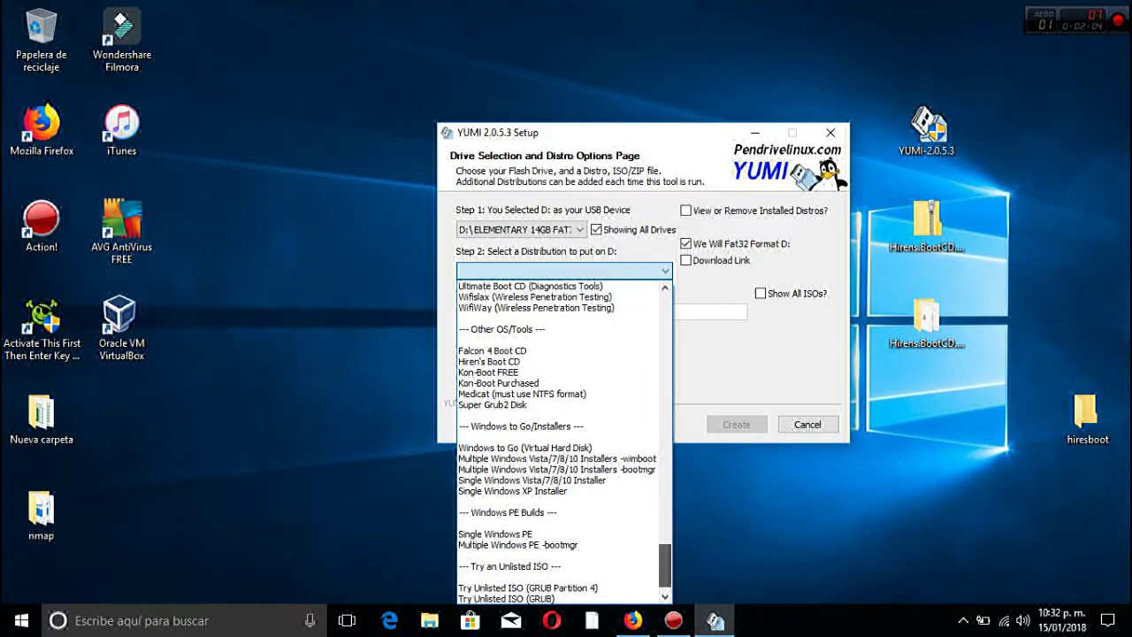
pyautogui.scroll(4, 562, 442)
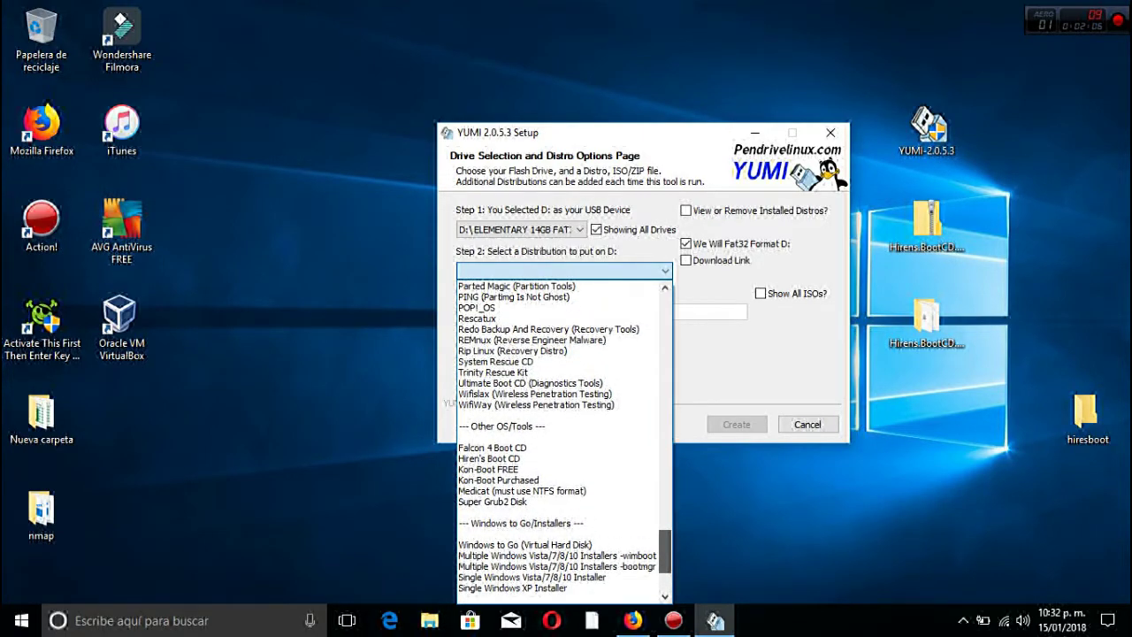
pyautogui.scroll(3, 562, 442)
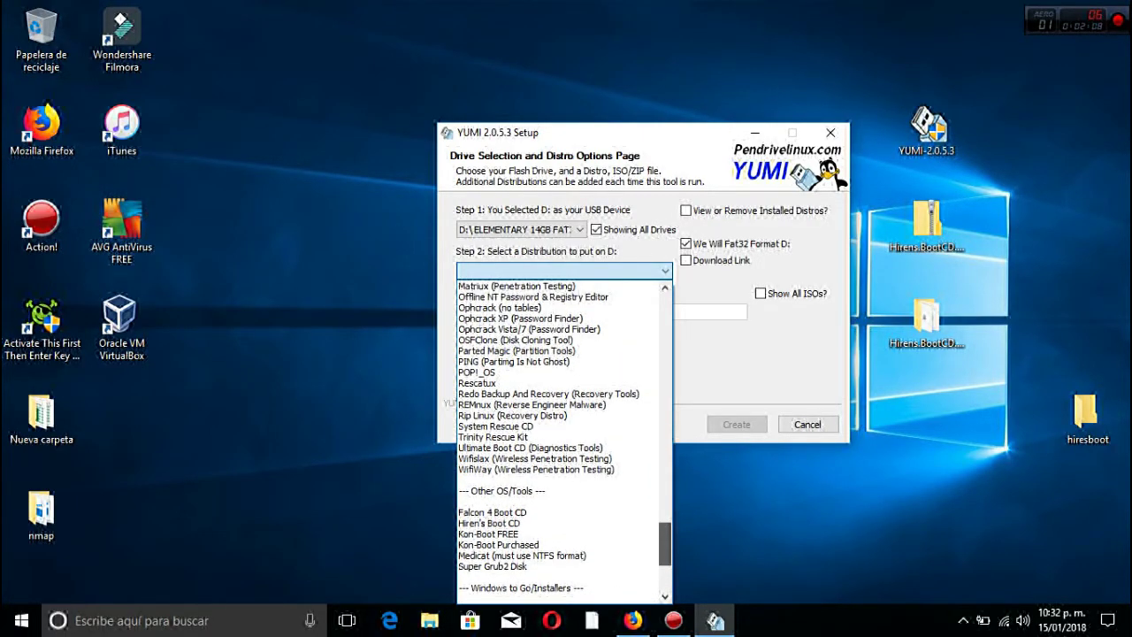
pyautogui.scroll(3, 562, 442)
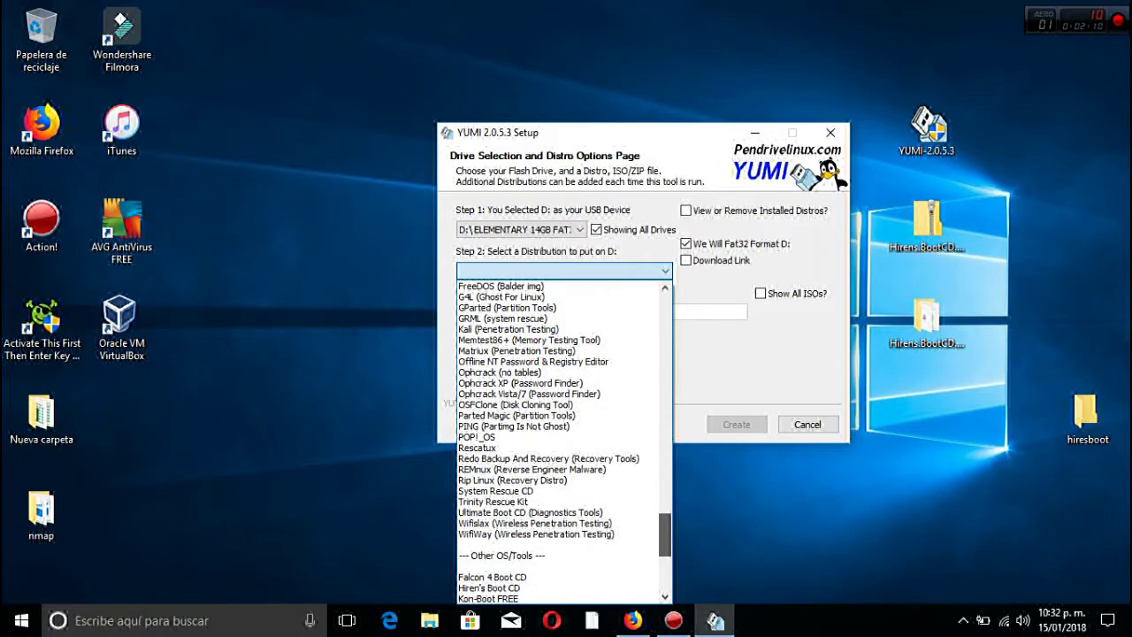
pyautogui.scroll(4, 562, 442)
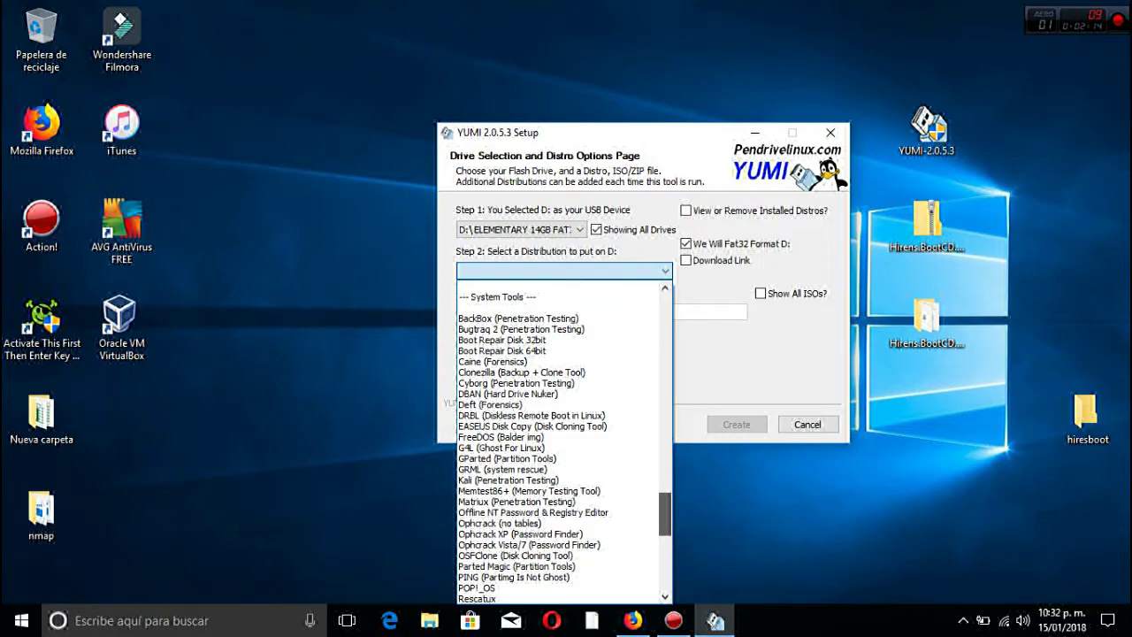
pyautogui.scroll(4, 562, 443)
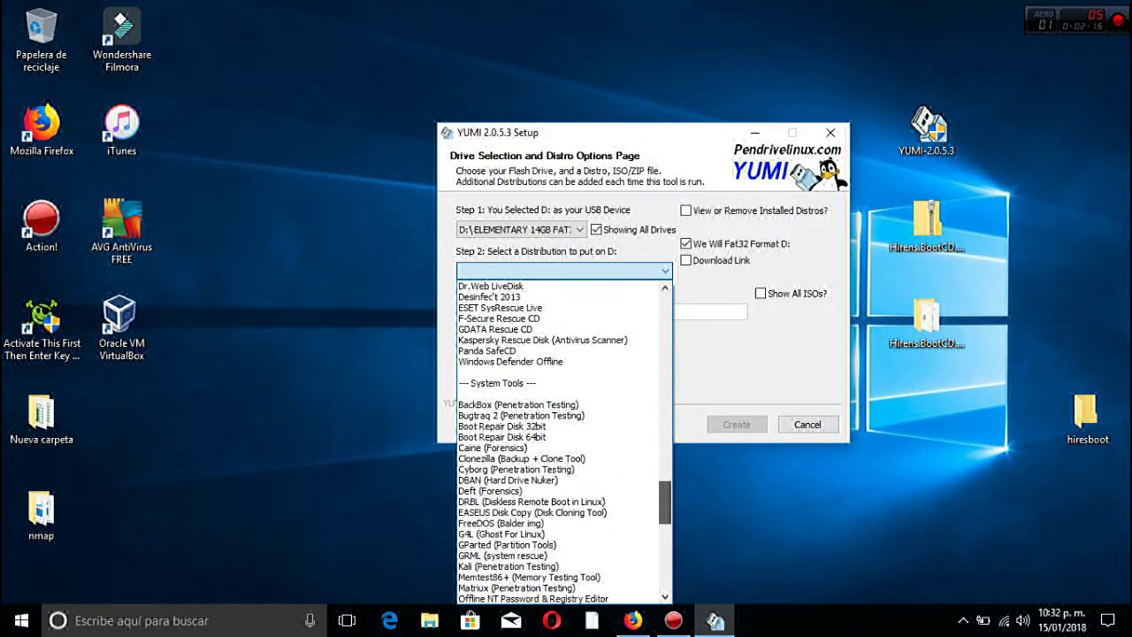
pyautogui.scroll(6, 562, 442)
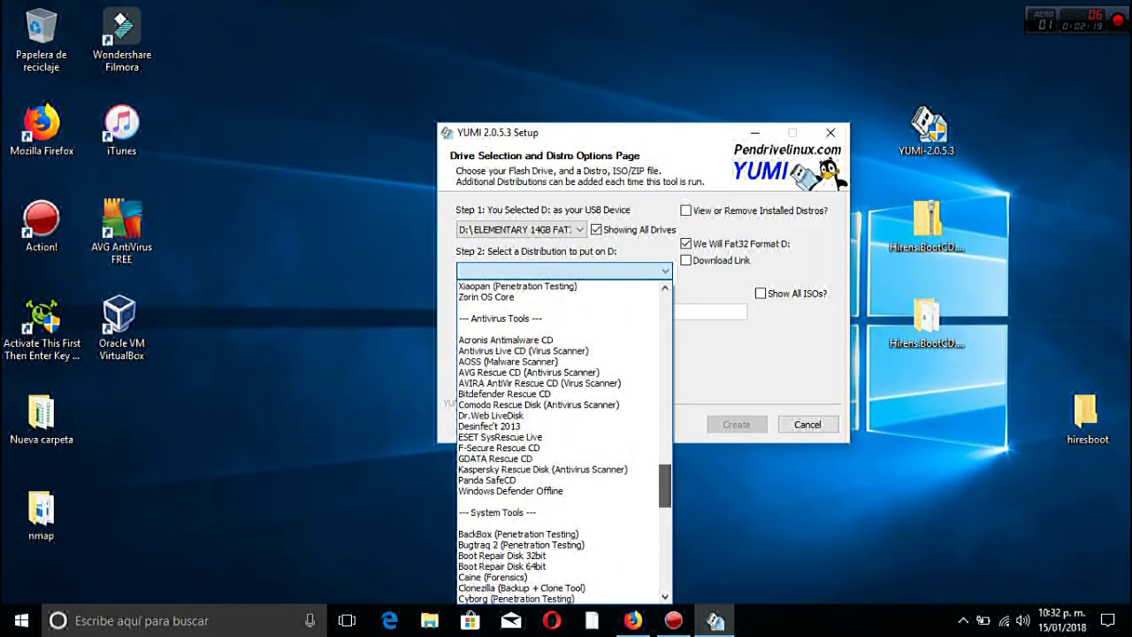
pyautogui.scroll(5, 562, 442)
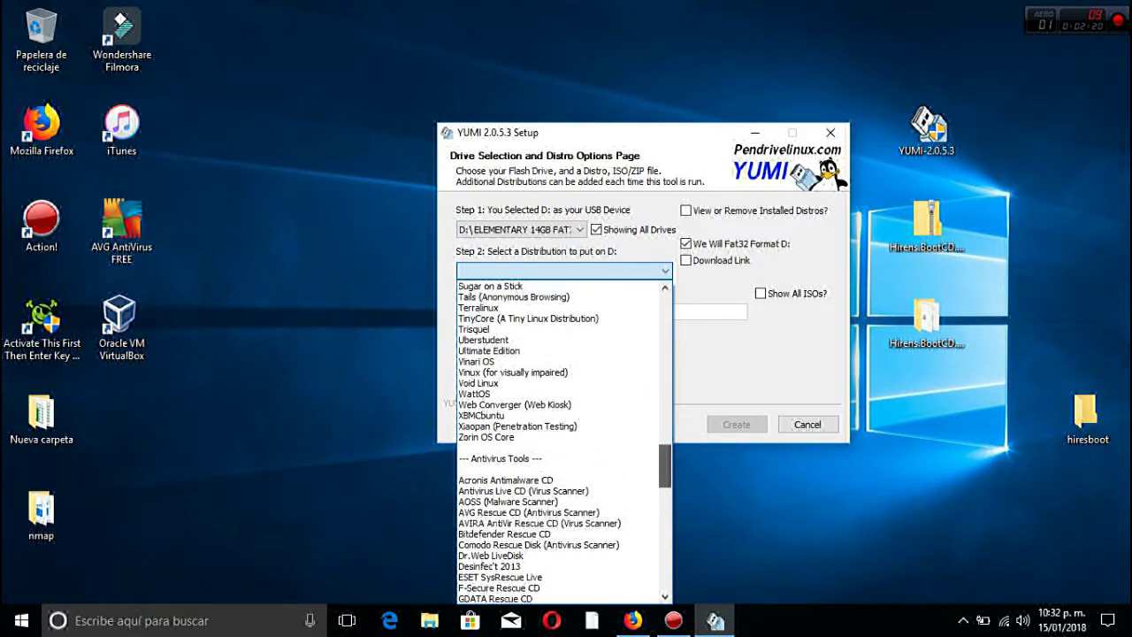
pyautogui.scroll(1, 562, 442)
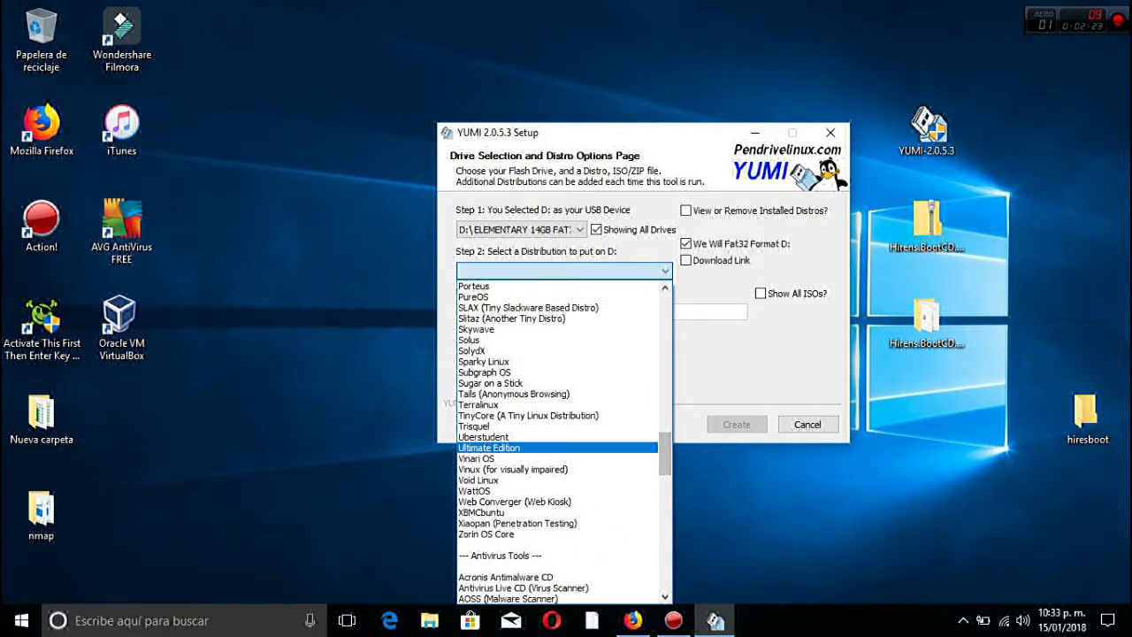
# Choose Hiren's Boot CD as the distribution to put on the D: drive
pyautogui.click(495, 428)
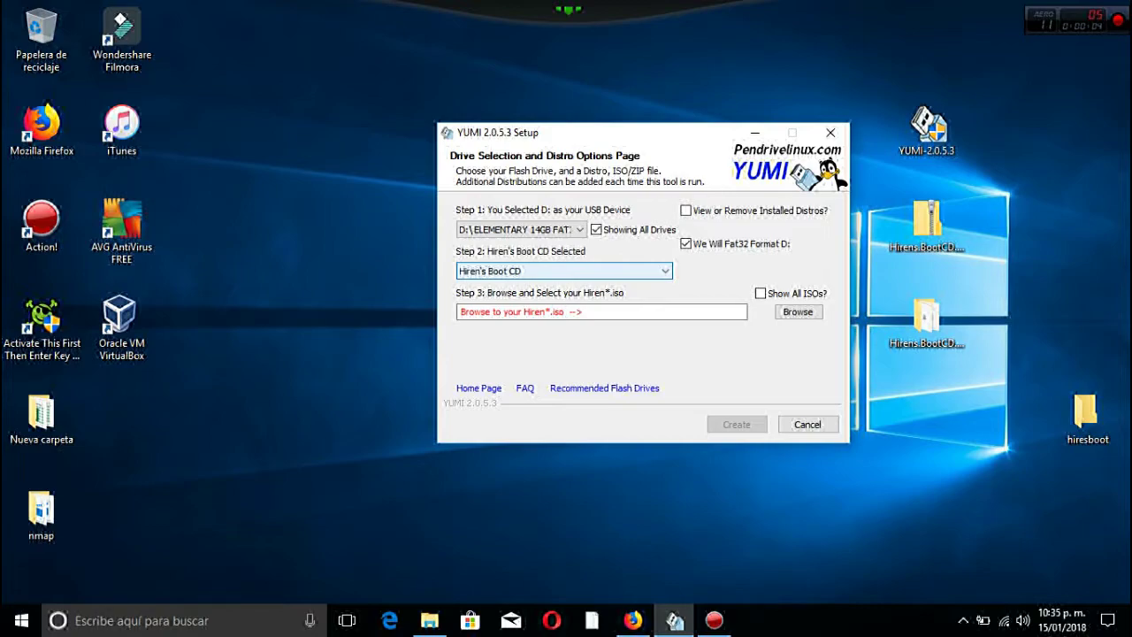
pyautogui.click(664, 271)
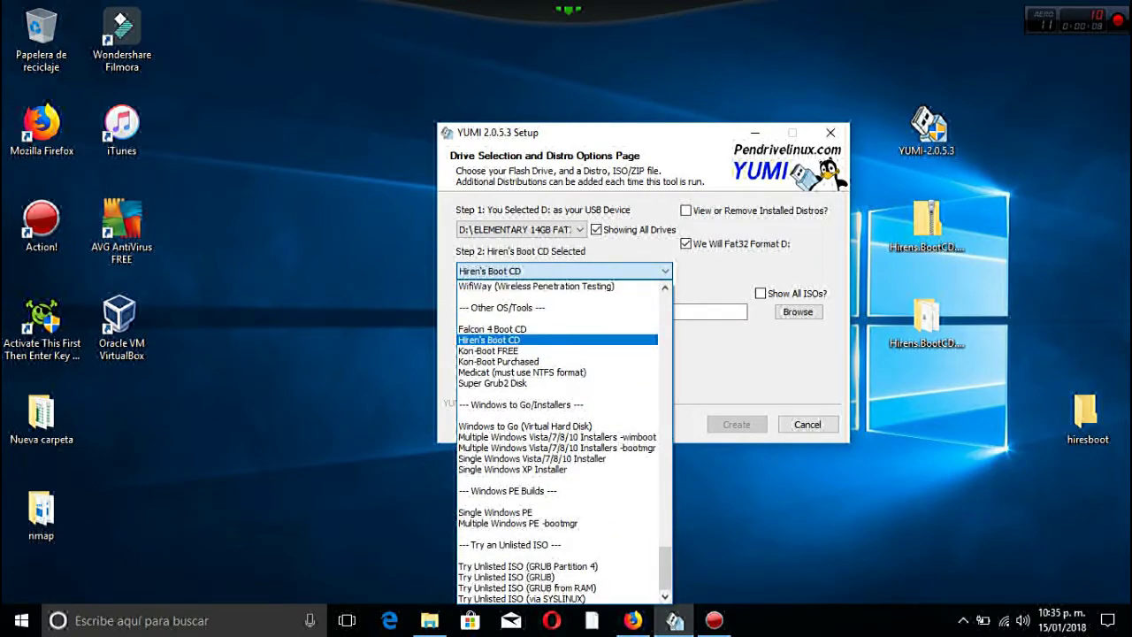
pyautogui.press('Return')
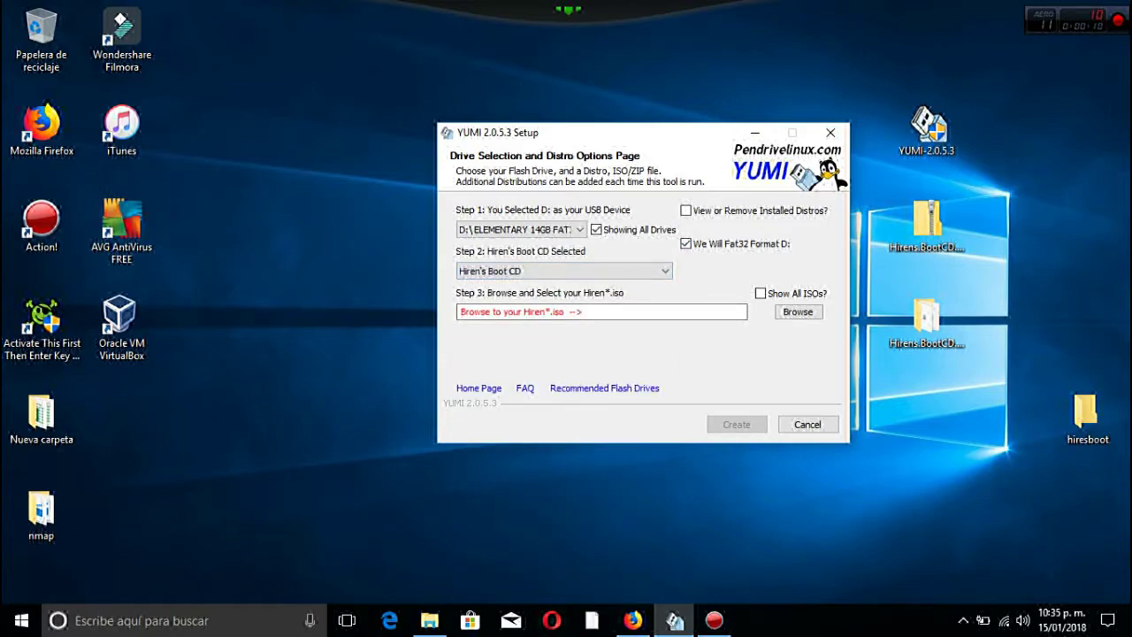
# Leave Show All ISOs disabled and load the Hiren's.BootCD.15.2 image from the Hirens.BootCD.15.2 folder on the desktop as the source ISO
pyautogui.click(760, 293)
pyautogui.click(761, 293)
pyautogui.click(798, 312)
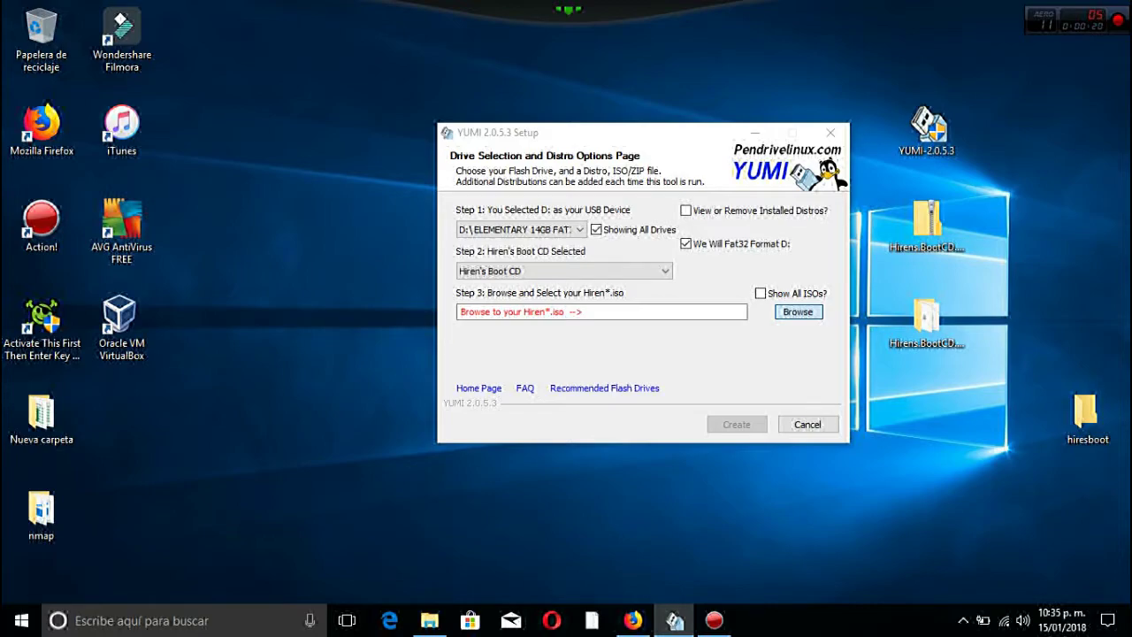
pyautogui.click(797, 312)
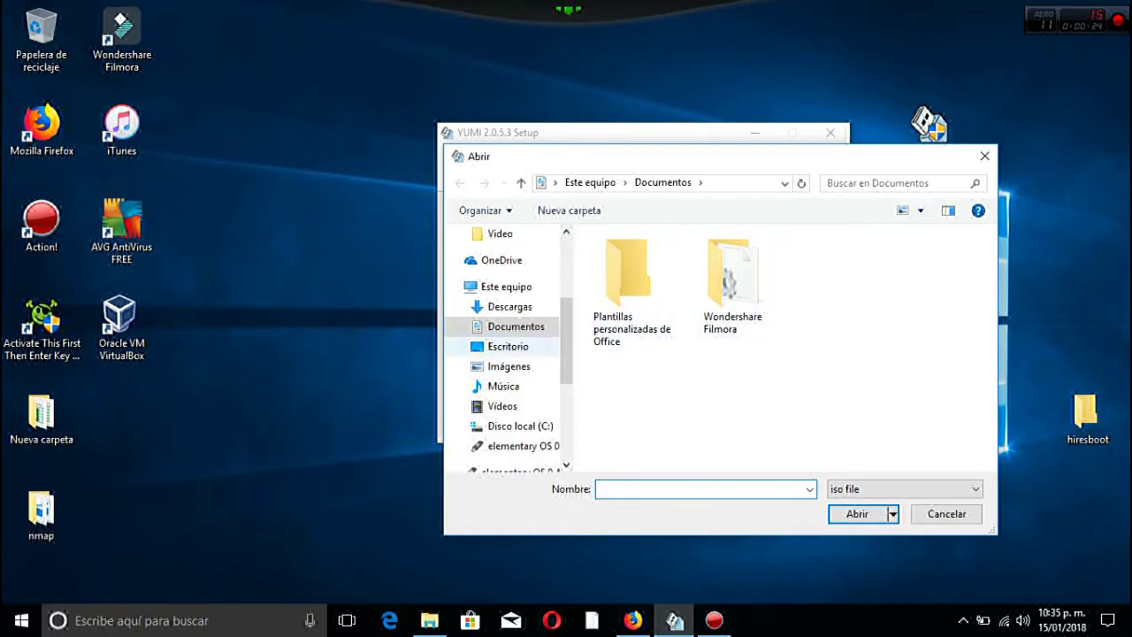
pyautogui.click(508, 347)
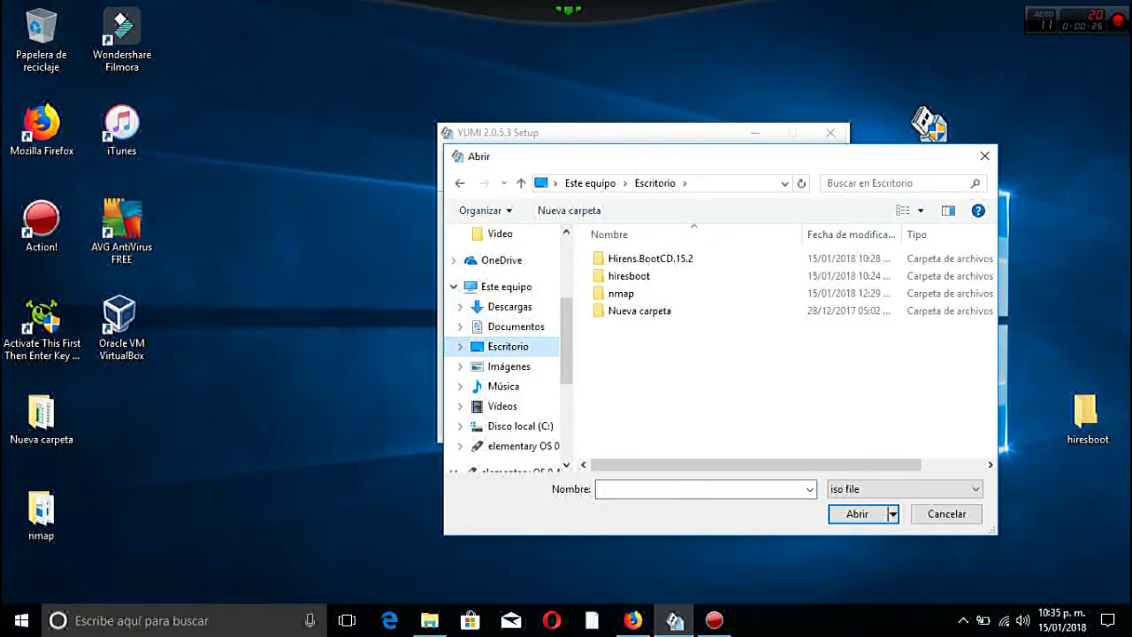
pyautogui.doubleClick(650, 258)
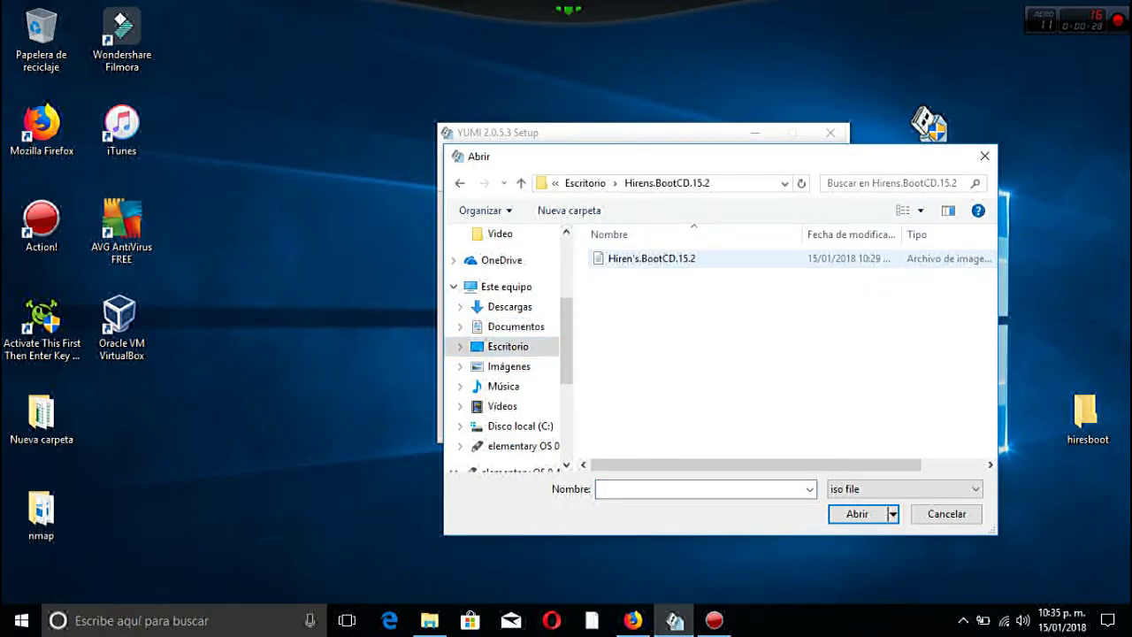
pyautogui.click(650, 258)
pyautogui.click(857, 514)
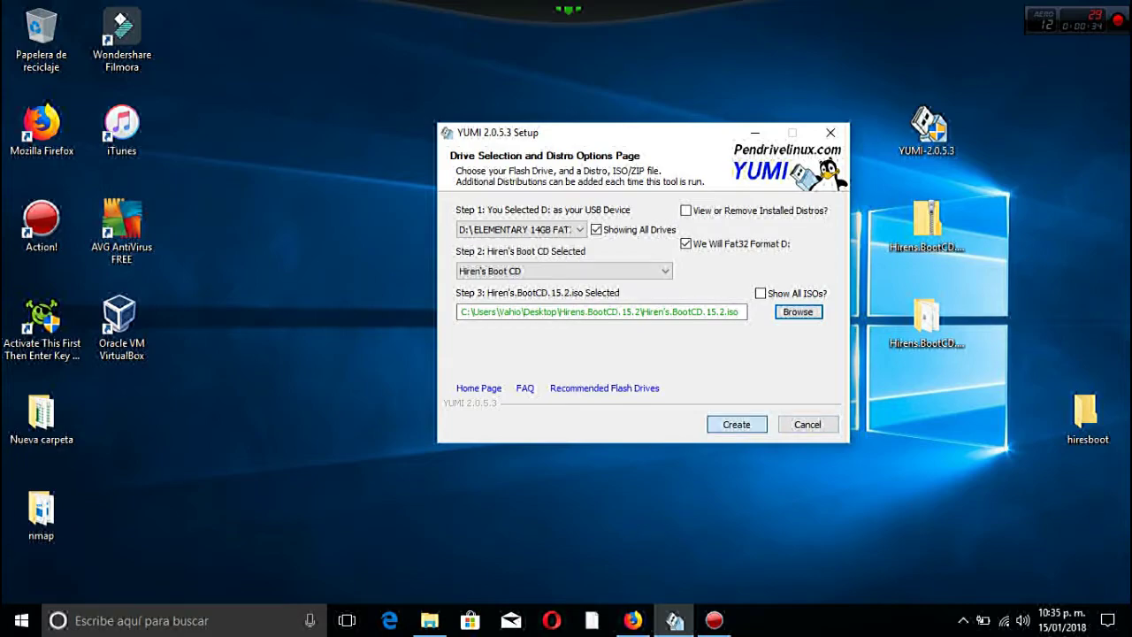
# Create the Hiren's Boot CD drive on D:, confirming the Fat32 format and data erasure, and agree to add more ISOs once it finishes
pyautogui.click(737, 425)
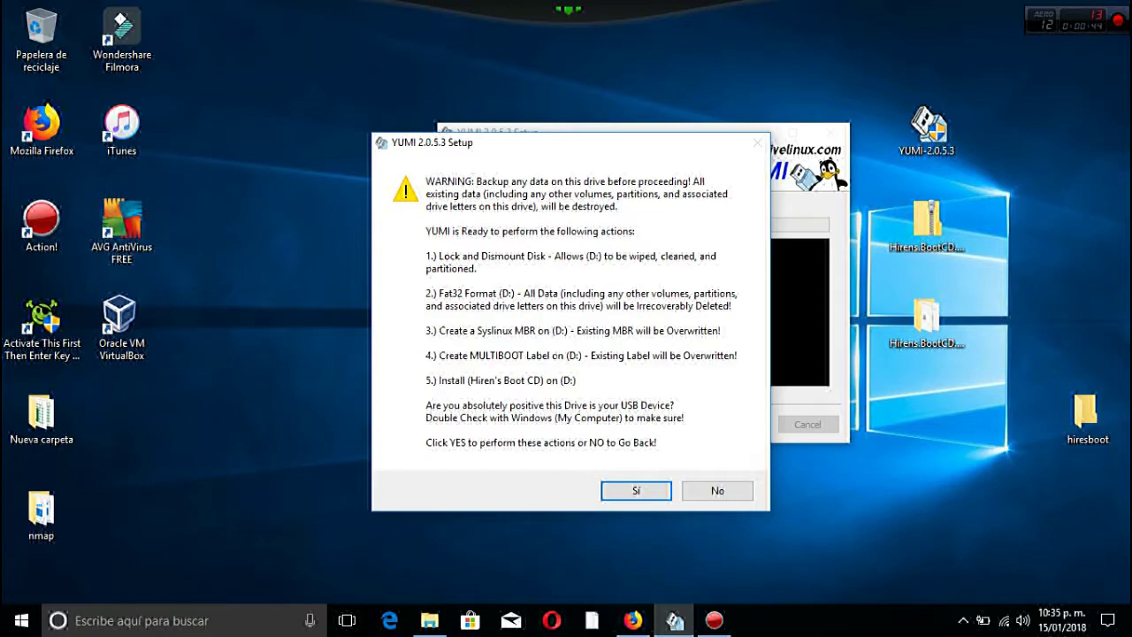
pyautogui.press('Return')
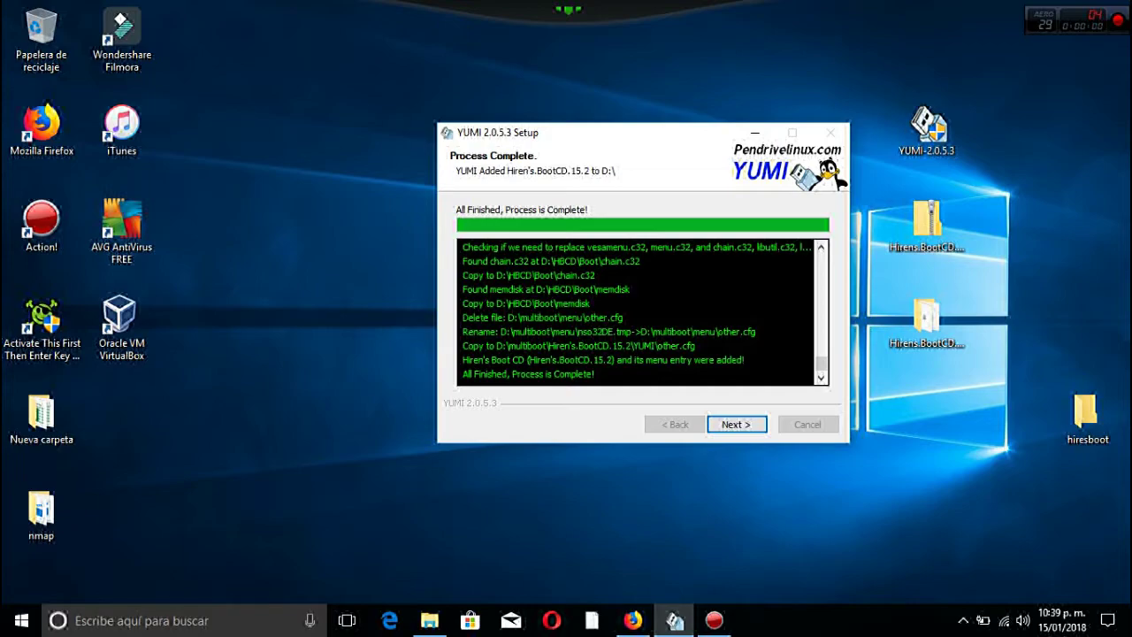
pyautogui.moveTo(821, 364); pyautogui.dragTo(821, 314)
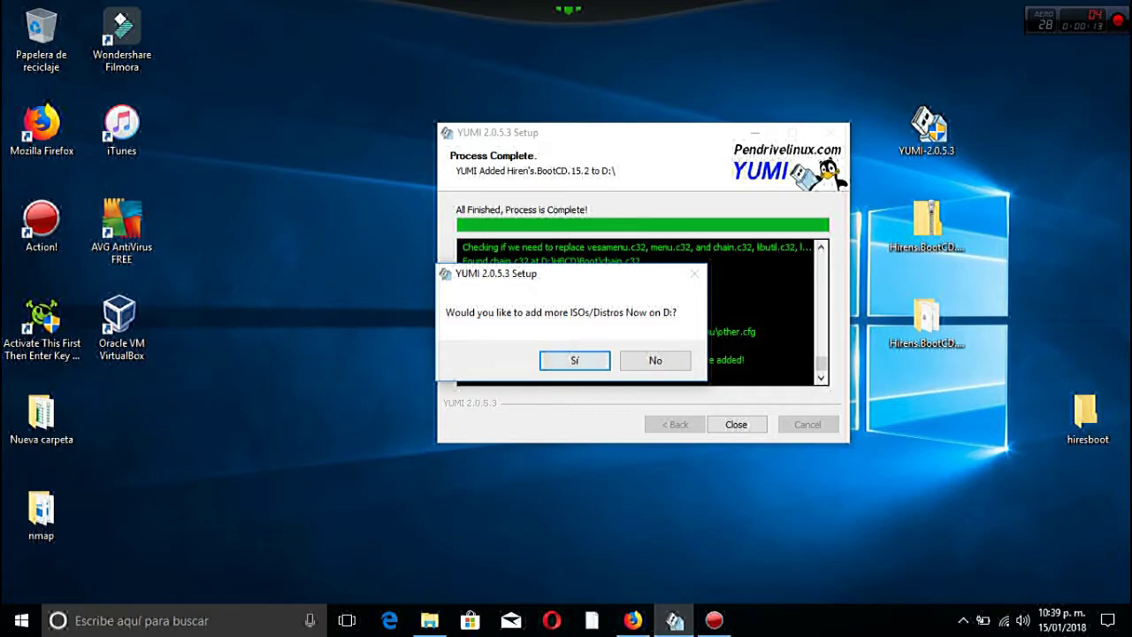
pyautogui.press('Return')
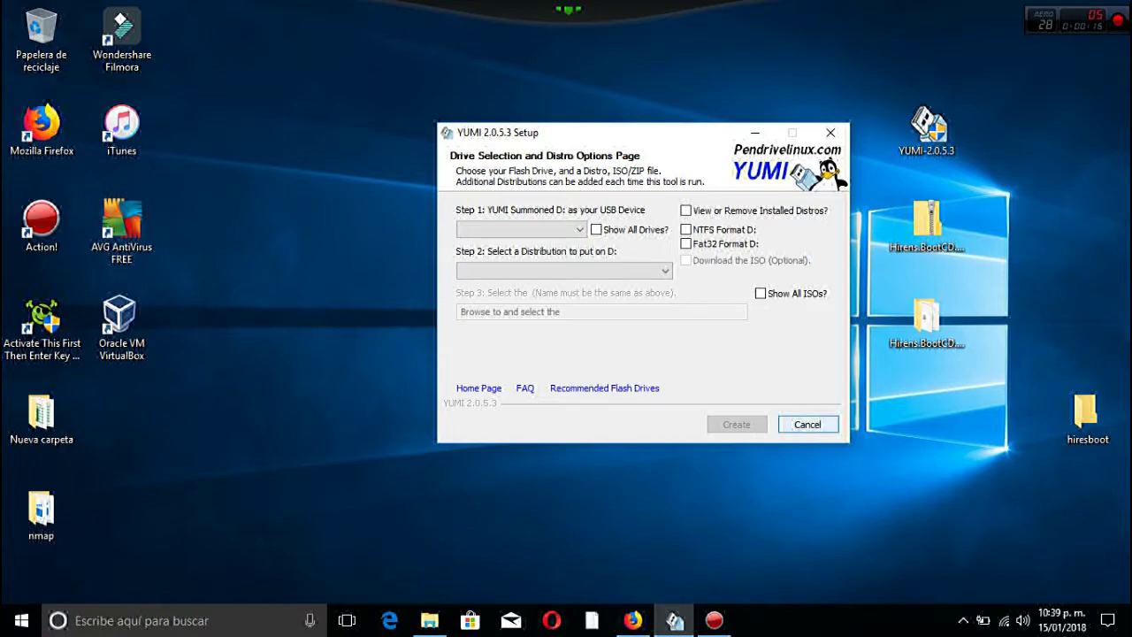
# Switch to File Explorer and open the MULTIBOOT (D:) drive from Este equipo to inspect its contents
pyautogui.click(429, 620)
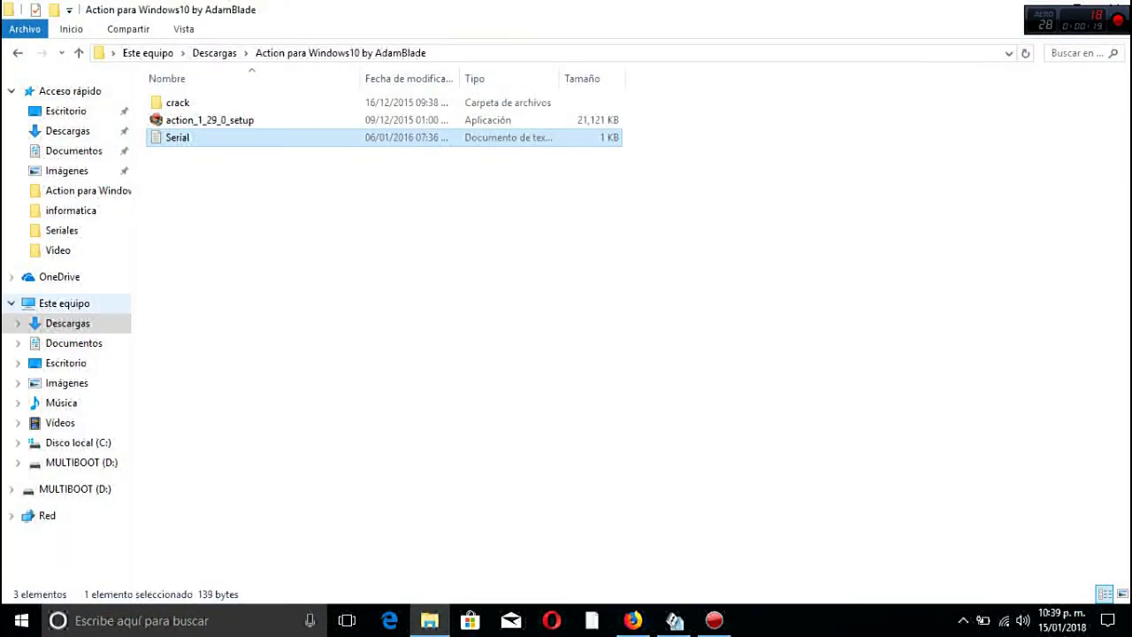
pyautogui.click(64, 303)
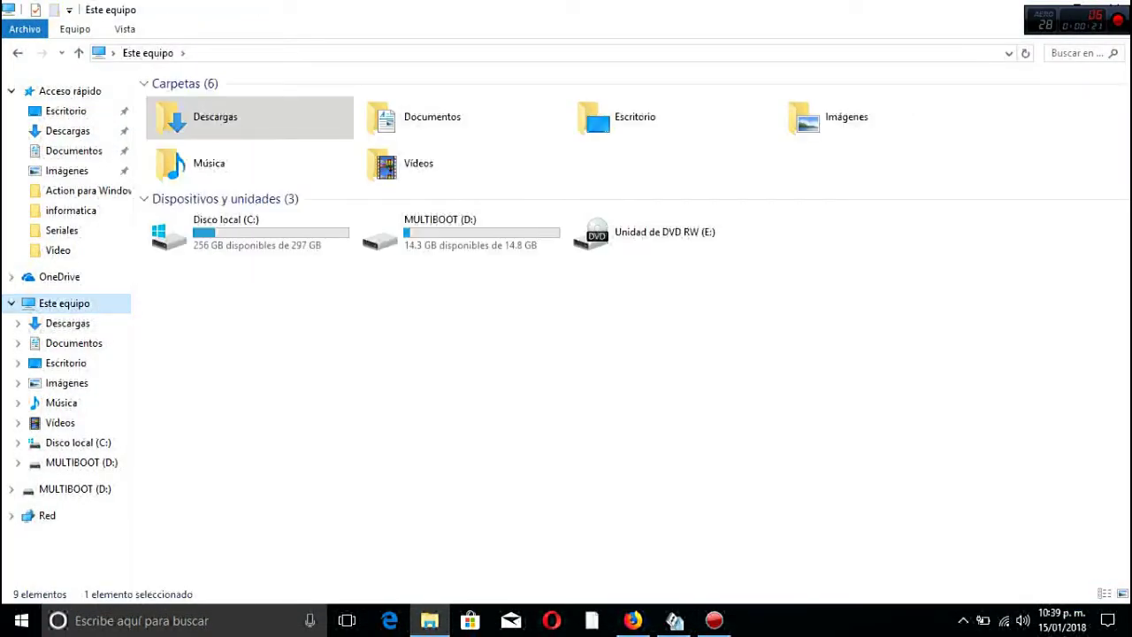
pyautogui.doubleClick(451, 232)
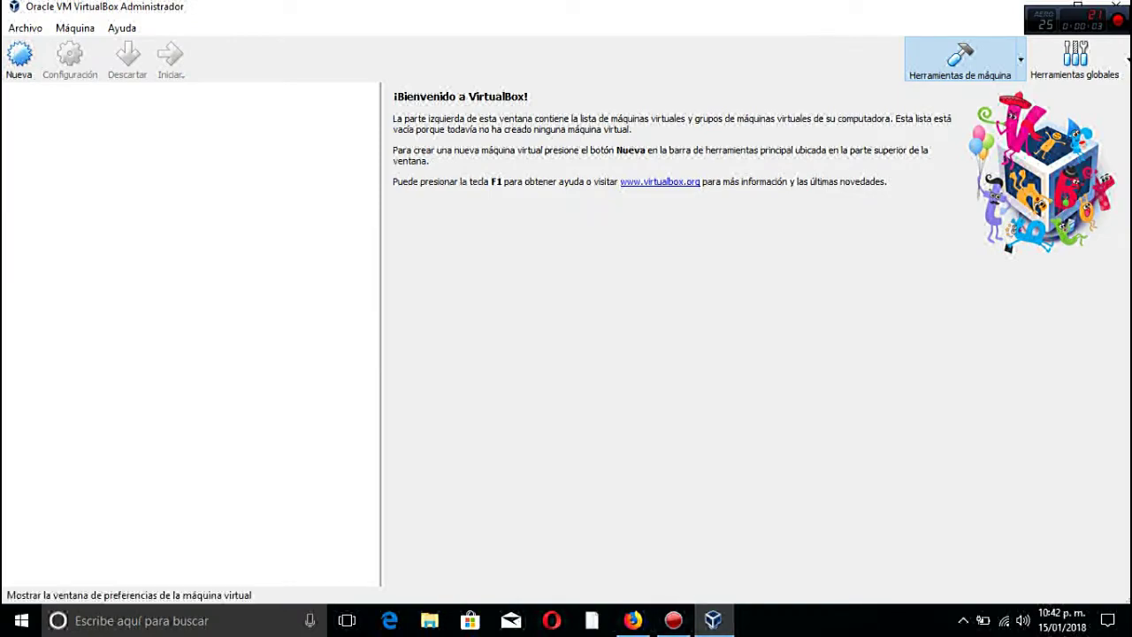
# In Oracle VM VirtualBox, start a new virtual machine named boot with type Other and version Other/Unknown
pyautogui.click(19, 57)
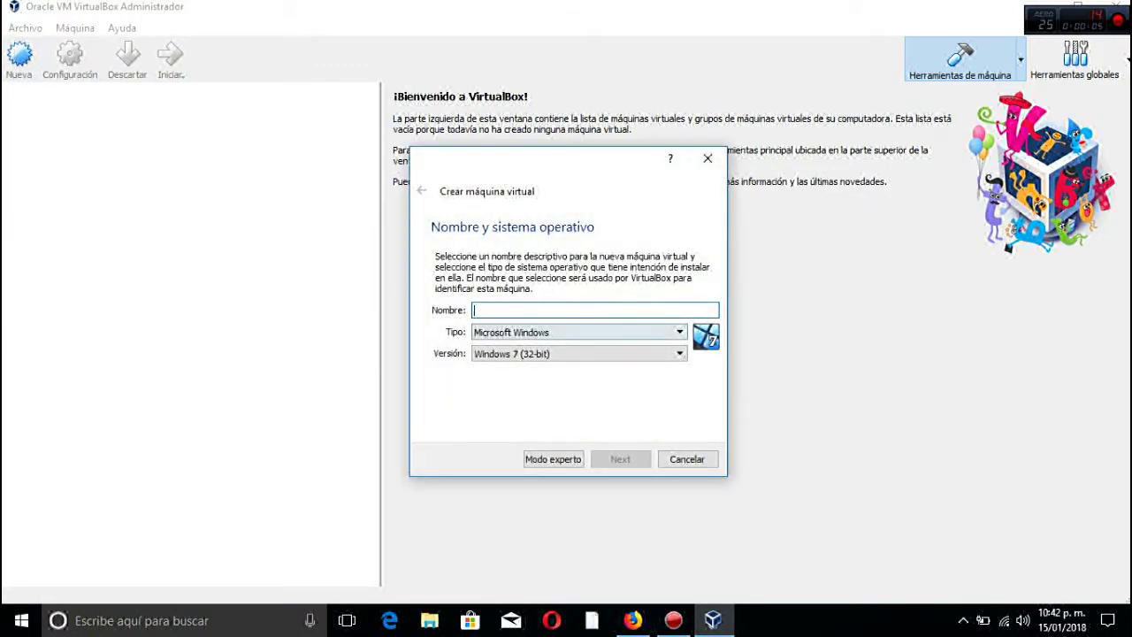
pyautogui.write('boot')
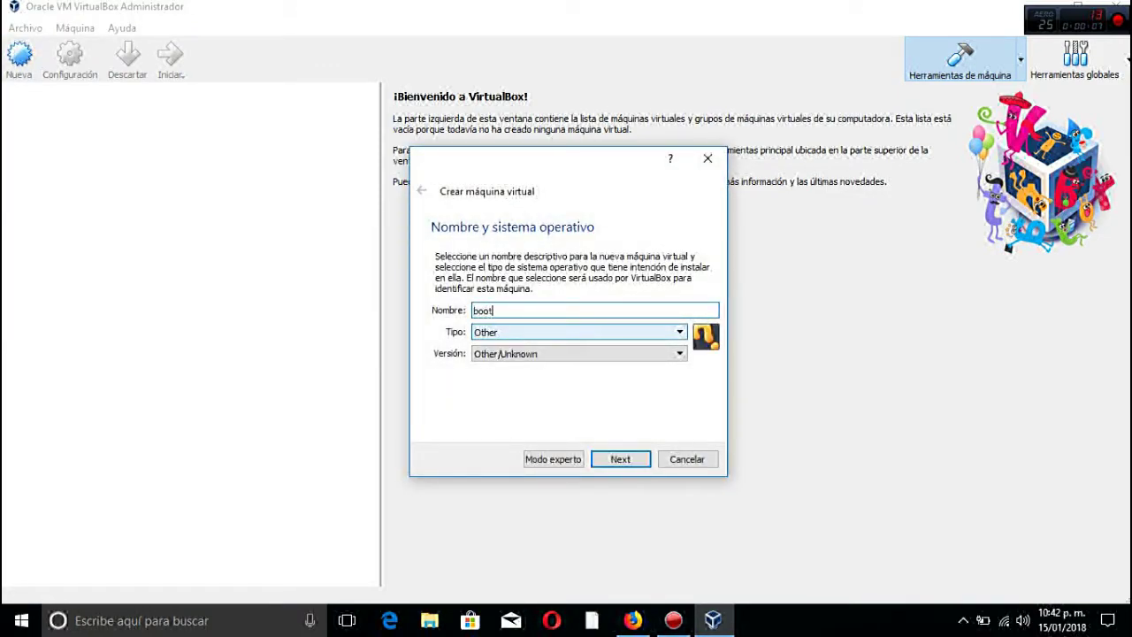
pyautogui.click(580, 353)
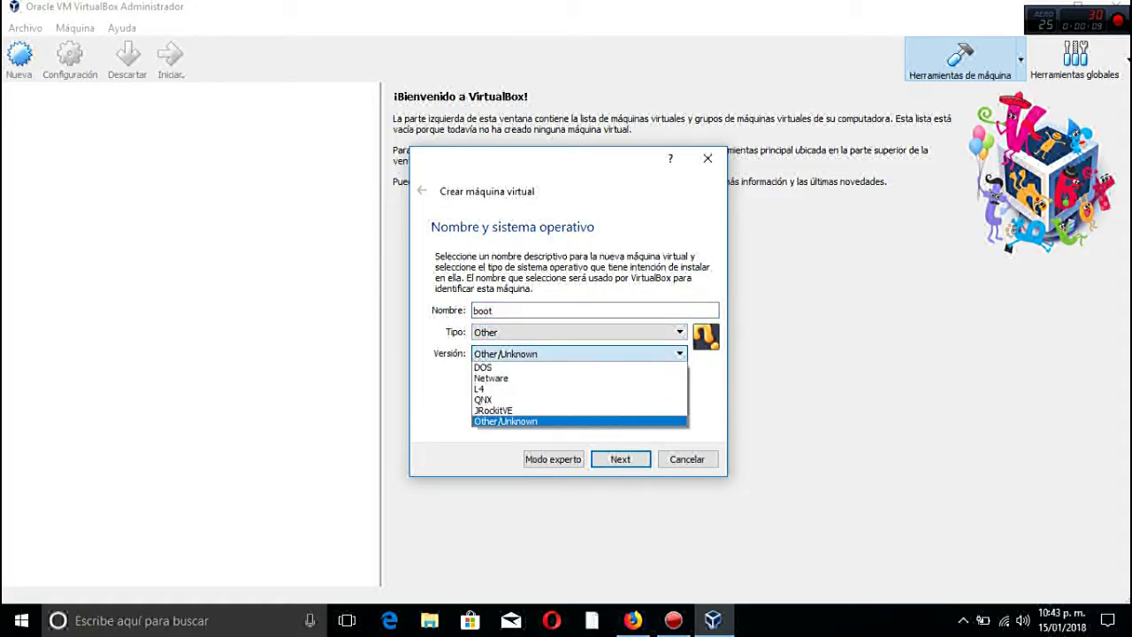
pyautogui.click(566, 421)
pyautogui.click(621, 459)
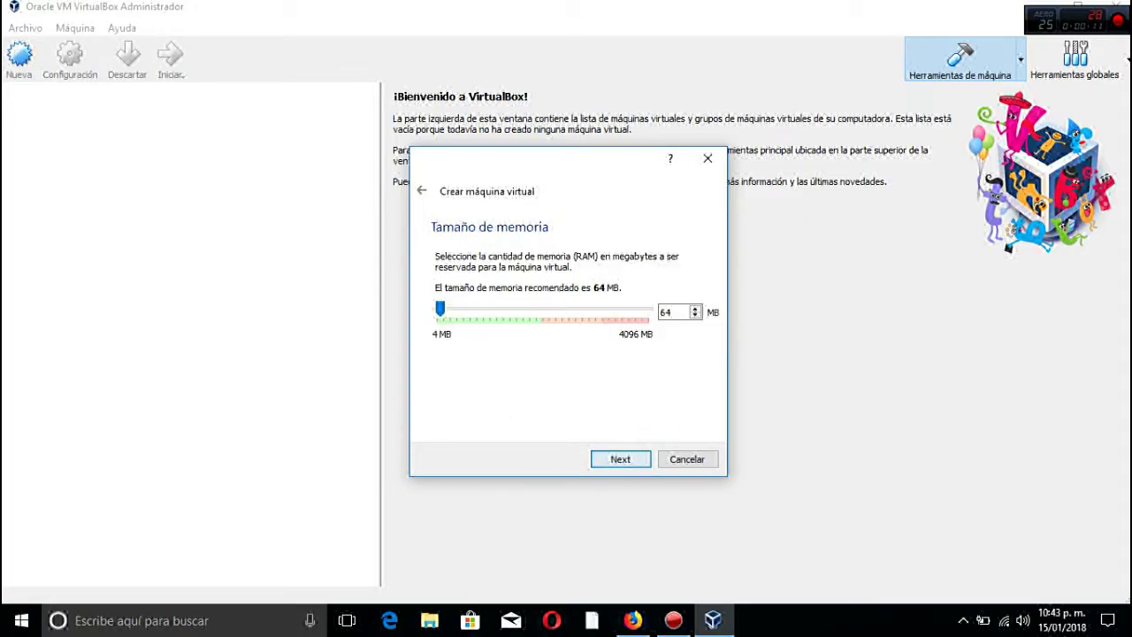
# Set the virtual machine's memory to 512 MB and proceed with creating a new virtual hard disk for it
pyautogui.moveTo(440, 309); pyautogui.dragTo(462, 308)
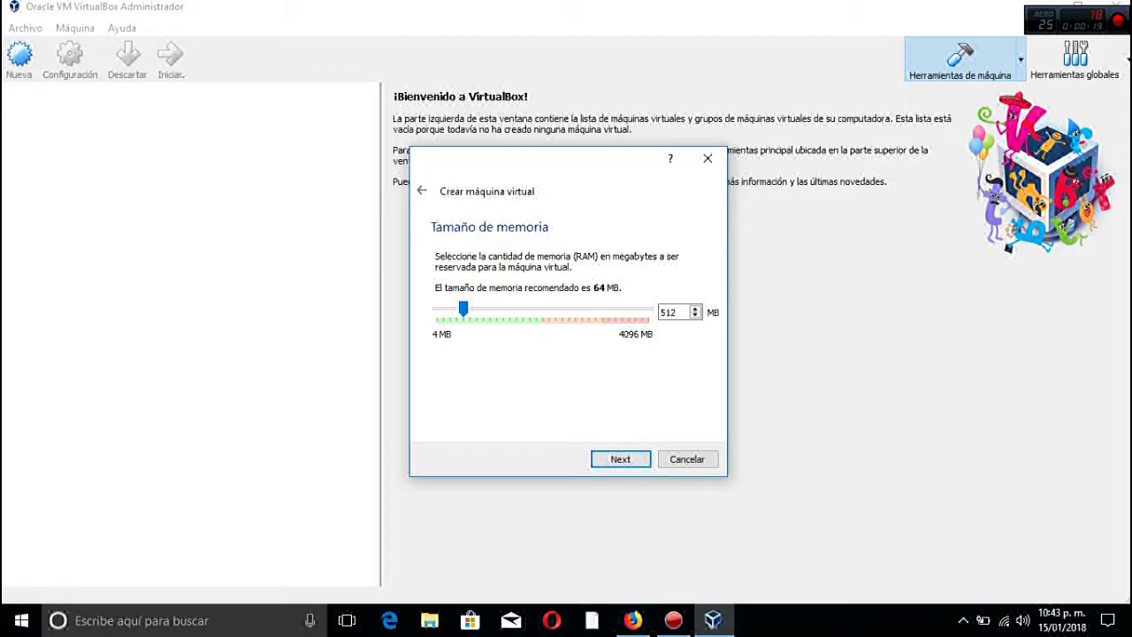
pyautogui.press('Return')
pyautogui.press('Return')
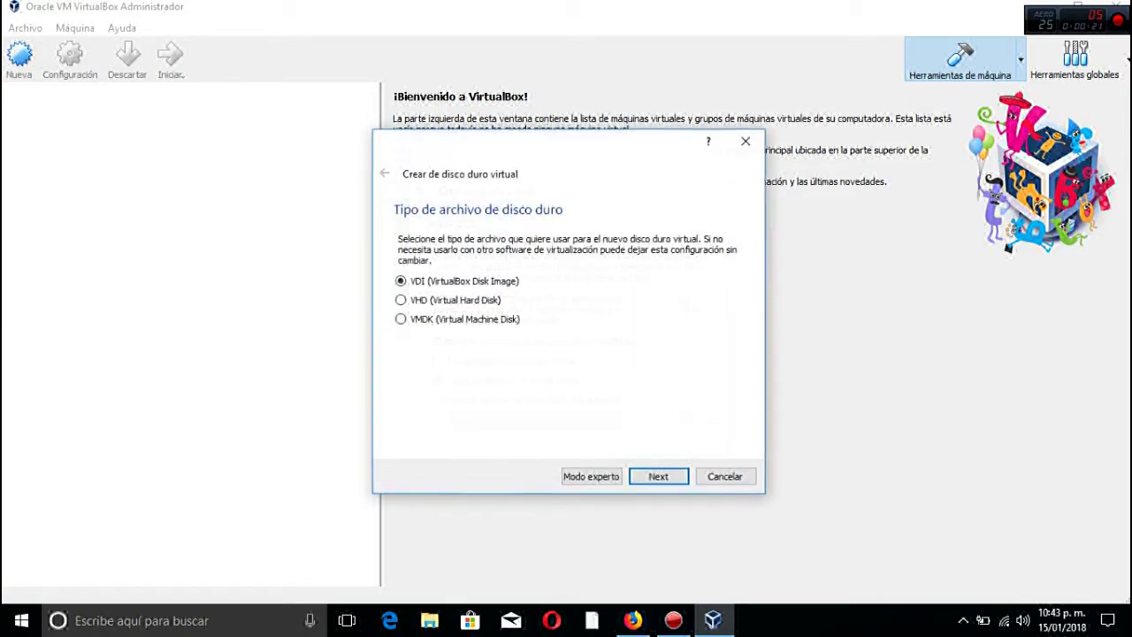
# Create the virtual hard disk boot as a dynamically allocated VDI with a size of 4.80 GB
pyautogui.press('Return')
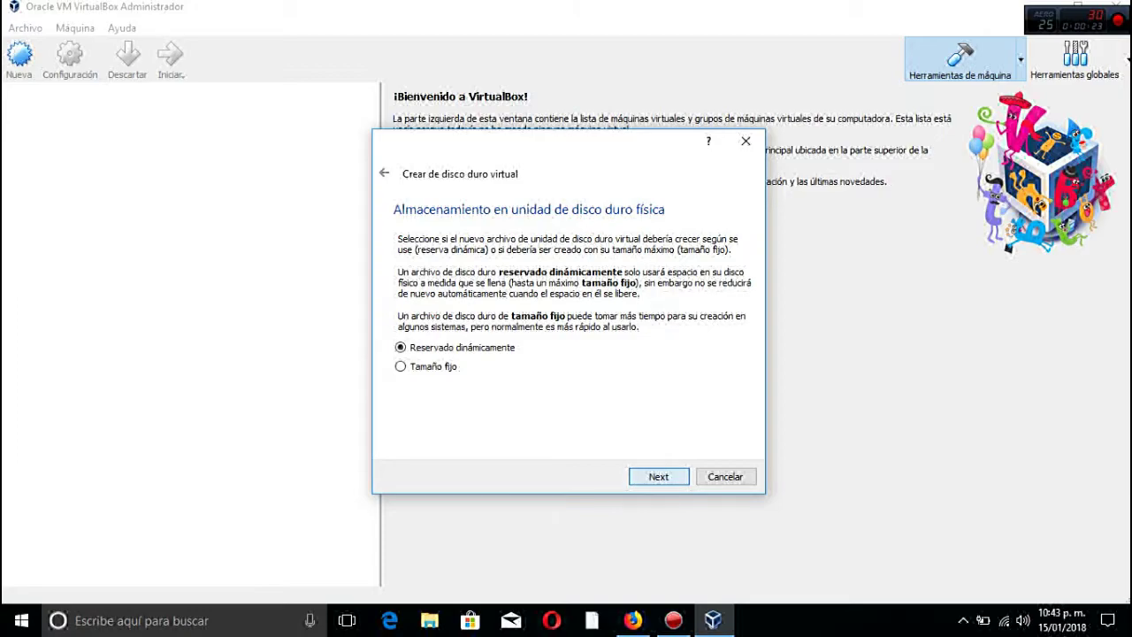
pyautogui.press('Return')
pyautogui.moveTo(527, 327); pyautogui.dragTo(543, 328)
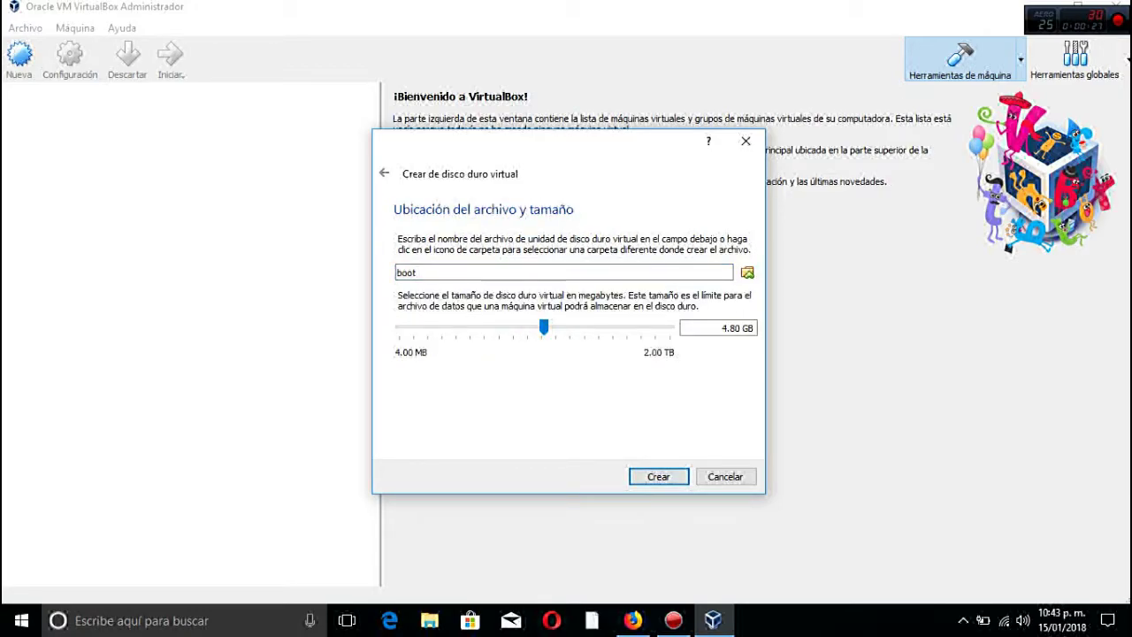
pyautogui.press('Return')
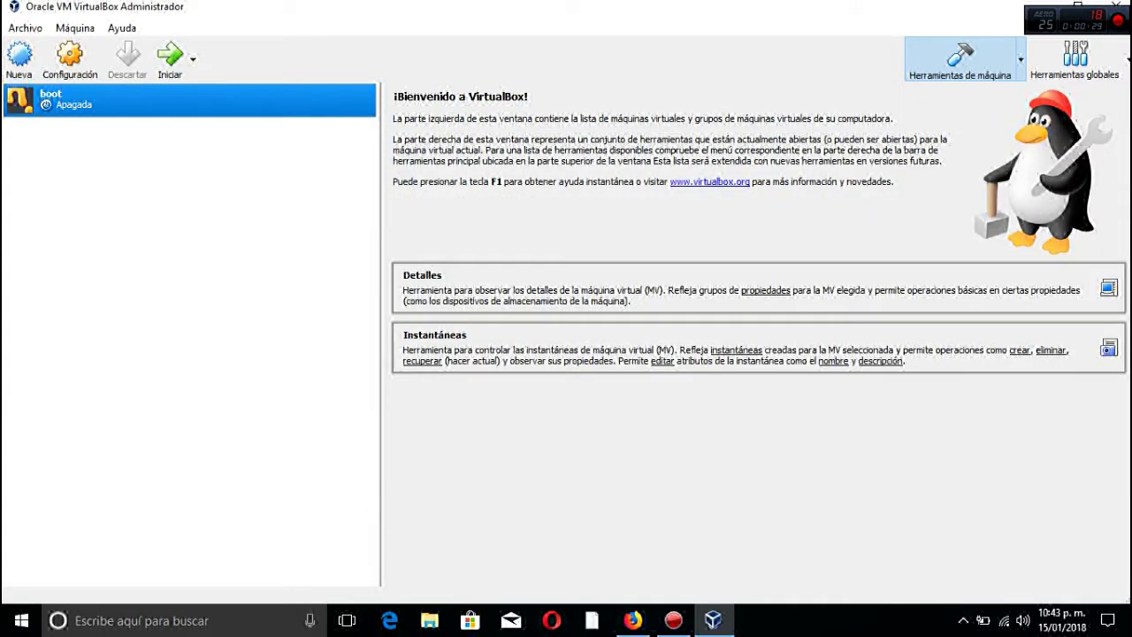
# Start the boot virtual machine using the Hiren's.BootCD.15.2 image from the Hirens.BootCD.15.2 folder in Escritorio as its startup disk
pyautogui.click(170, 60)
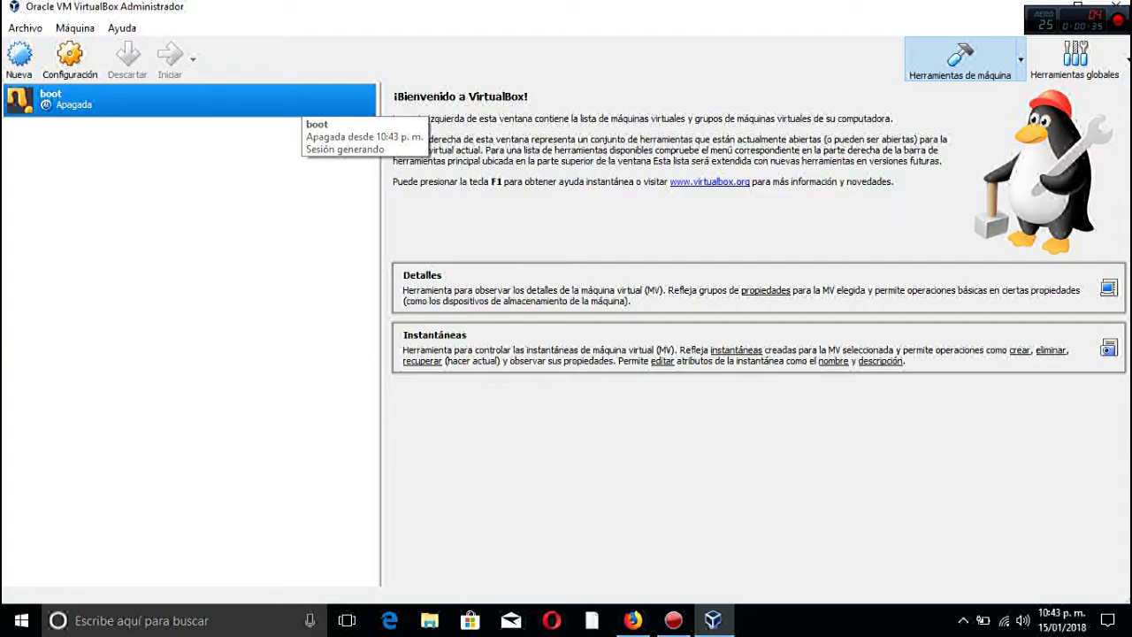
pyautogui.doubleClick(296, 104)
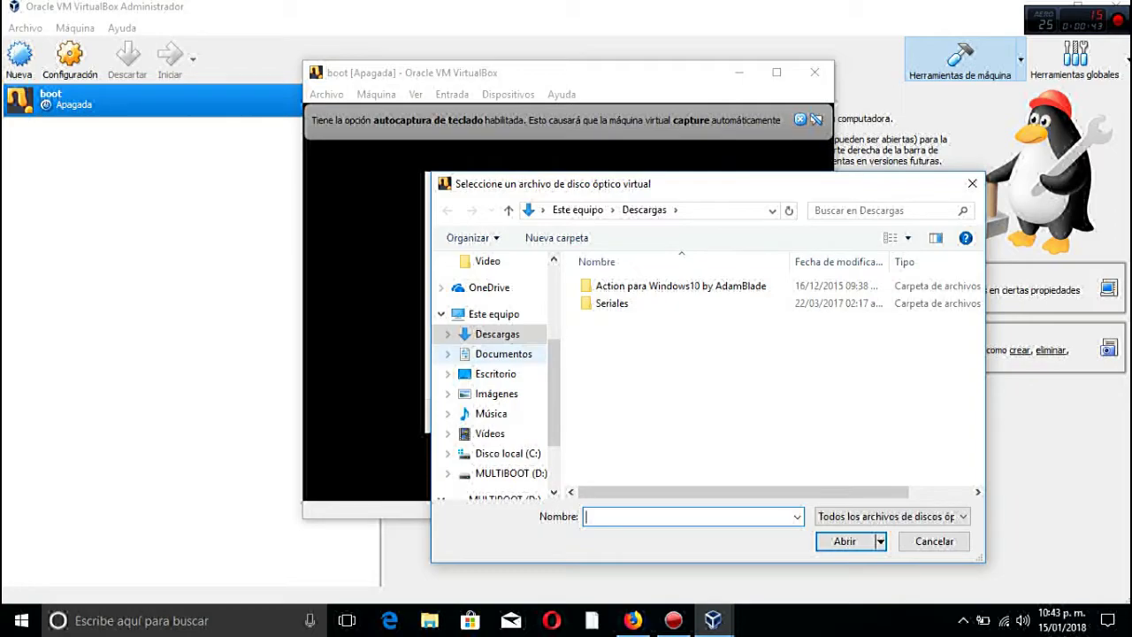
pyautogui.click(496, 374)
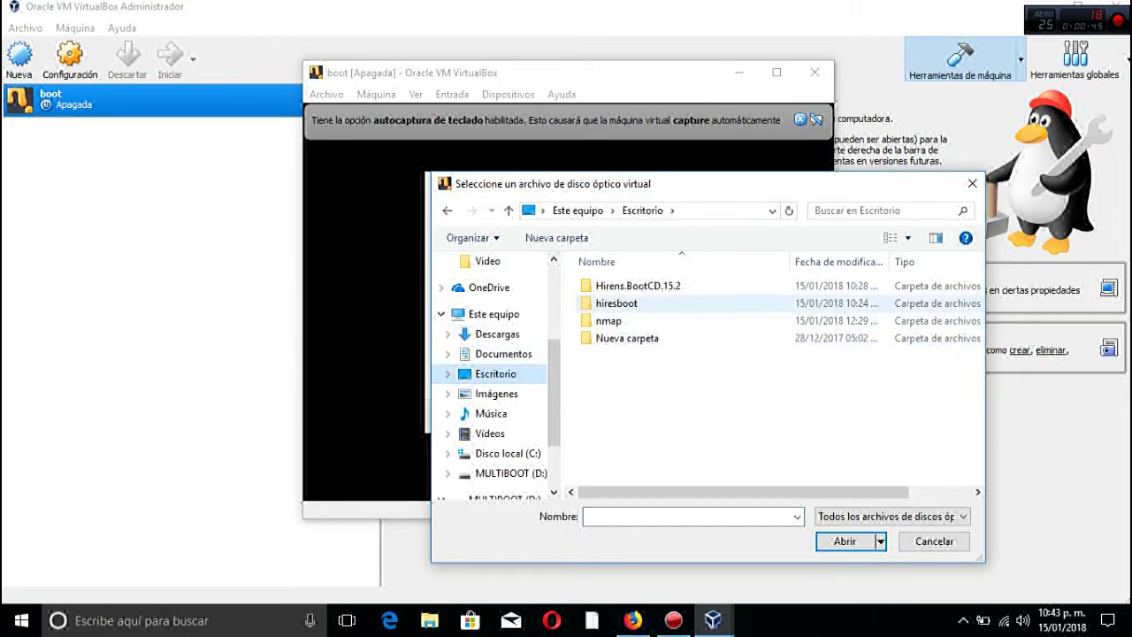
pyautogui.doubleClick(637, 285)
pyautogui.click(637, 285)
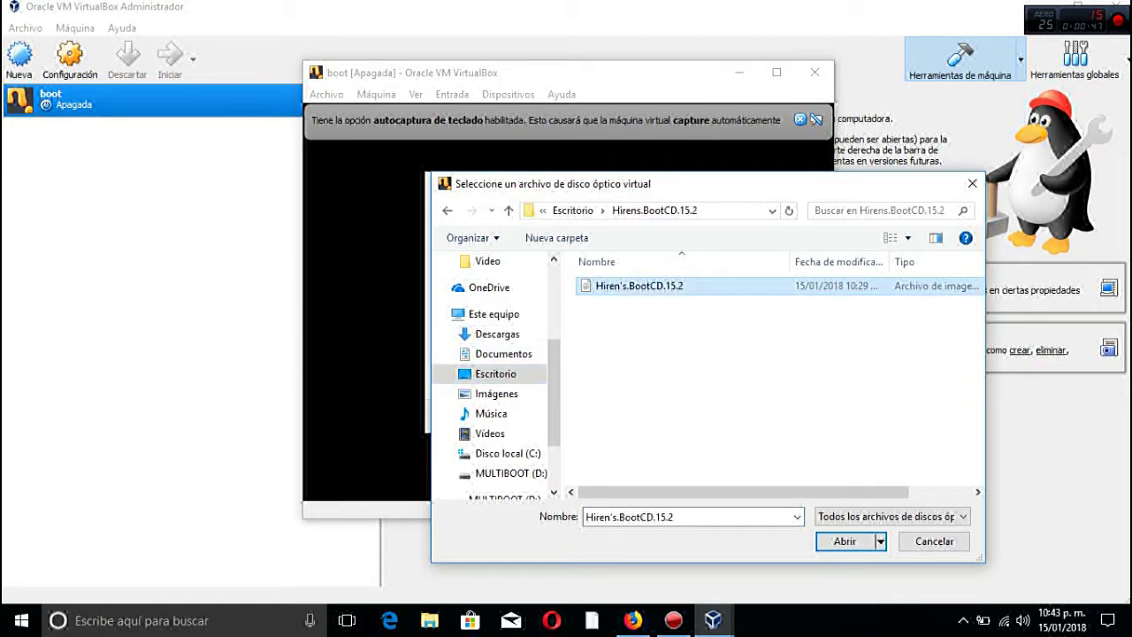
pyautogui.doubleClick(638, 286)
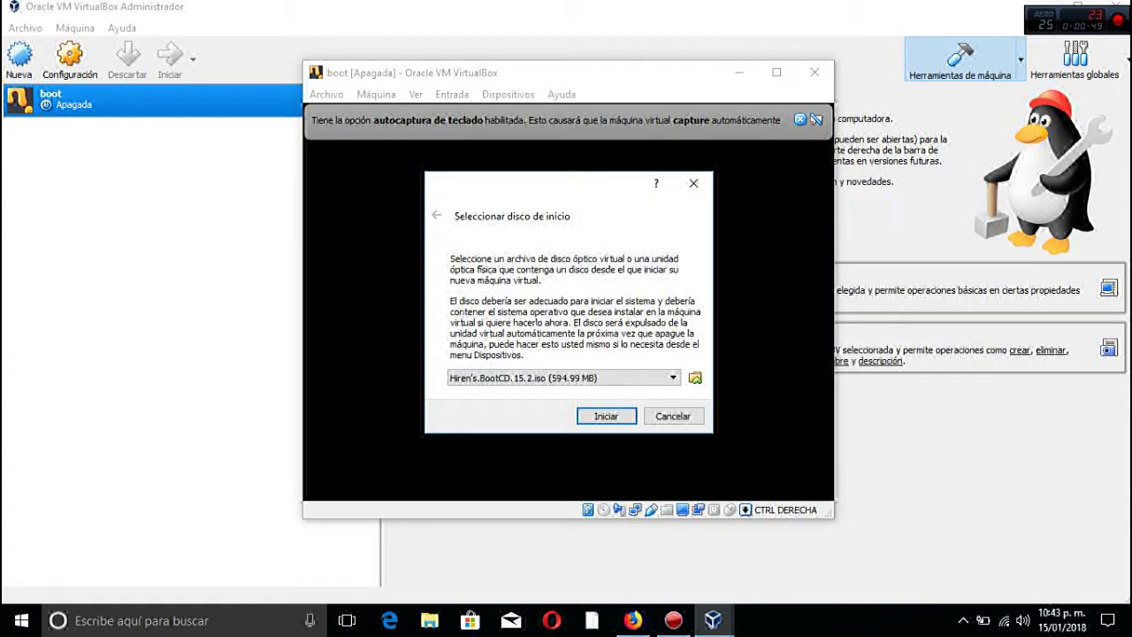
pyautogui.press('Return')
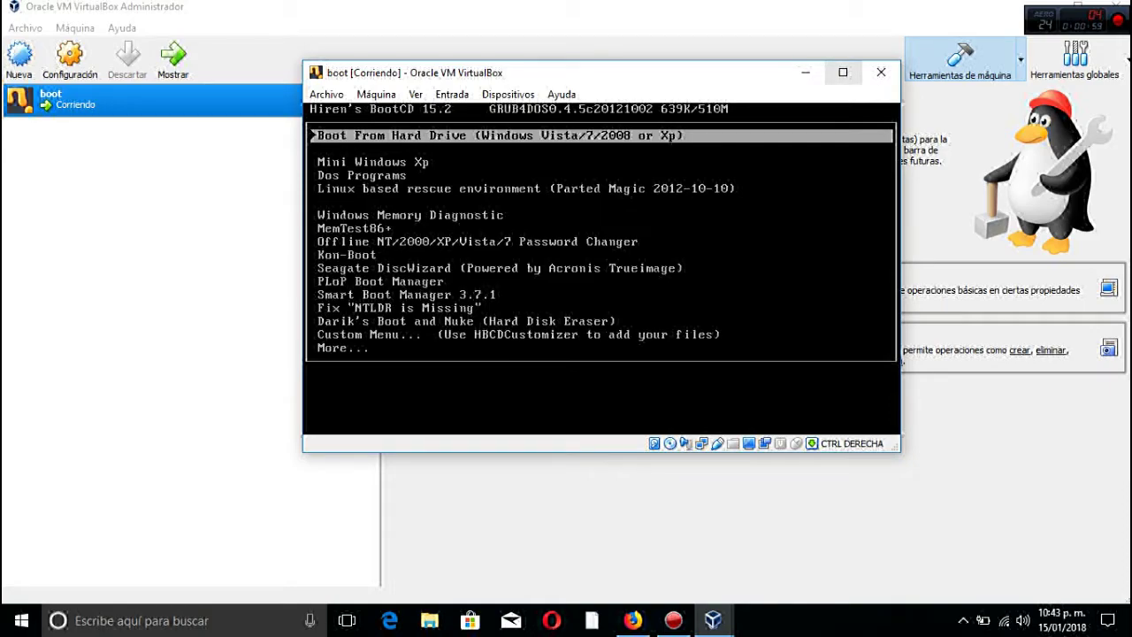
# Maximize the running virtual machine's window and let the Hiren's BootCD menu screen capture the keyboard and mouse
pyautogui.click(843, 71)
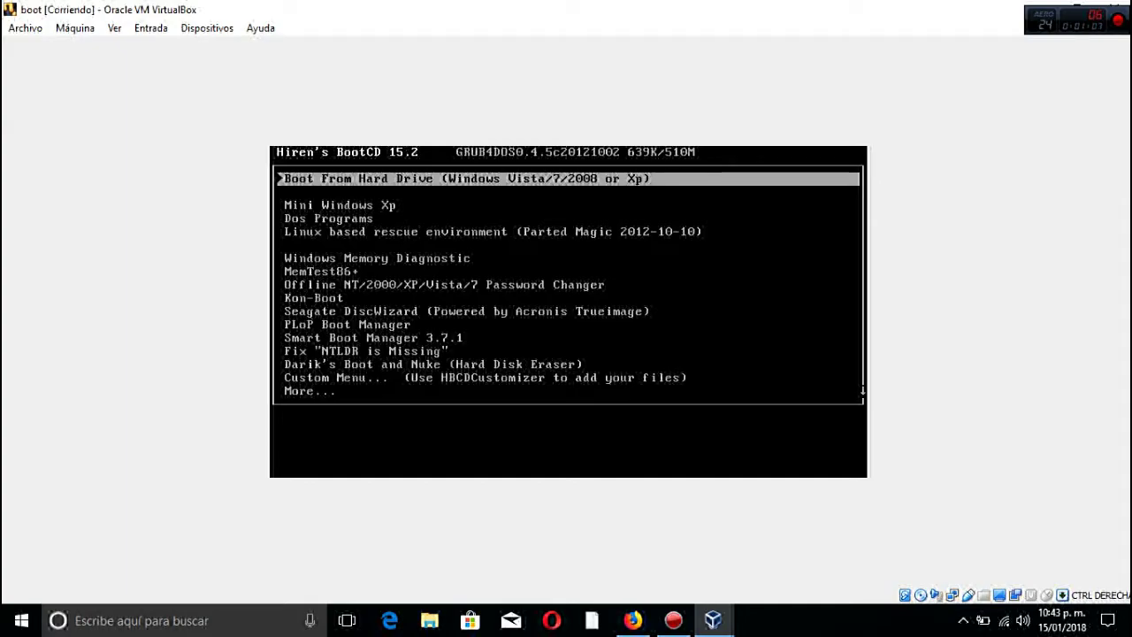
pyautogui.click(863, 389)
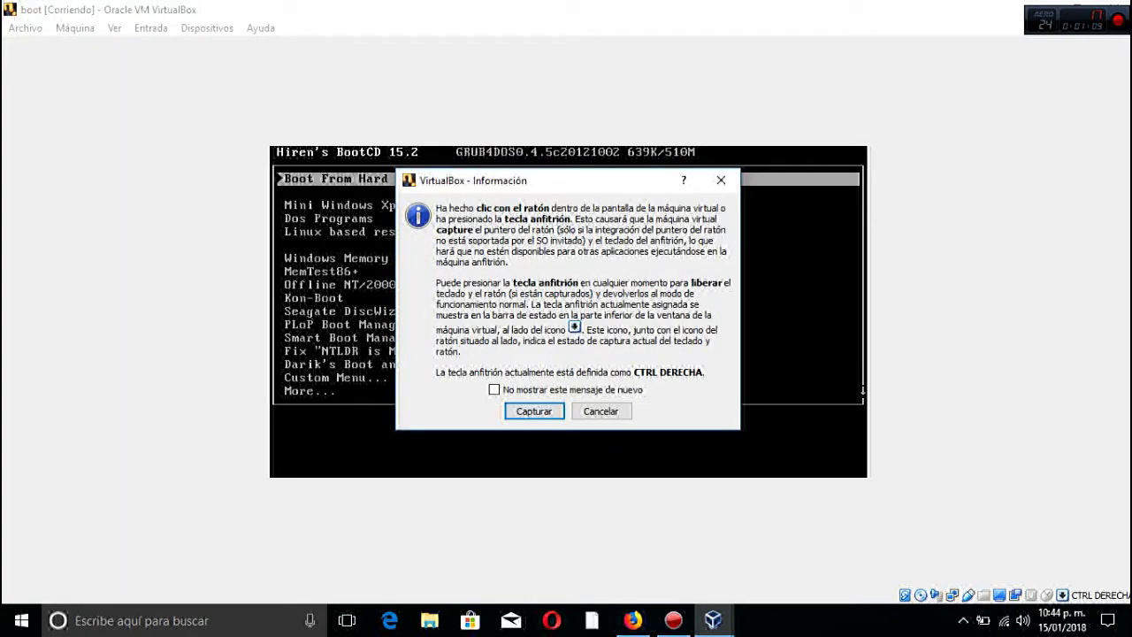
pyautogui.press('Return')
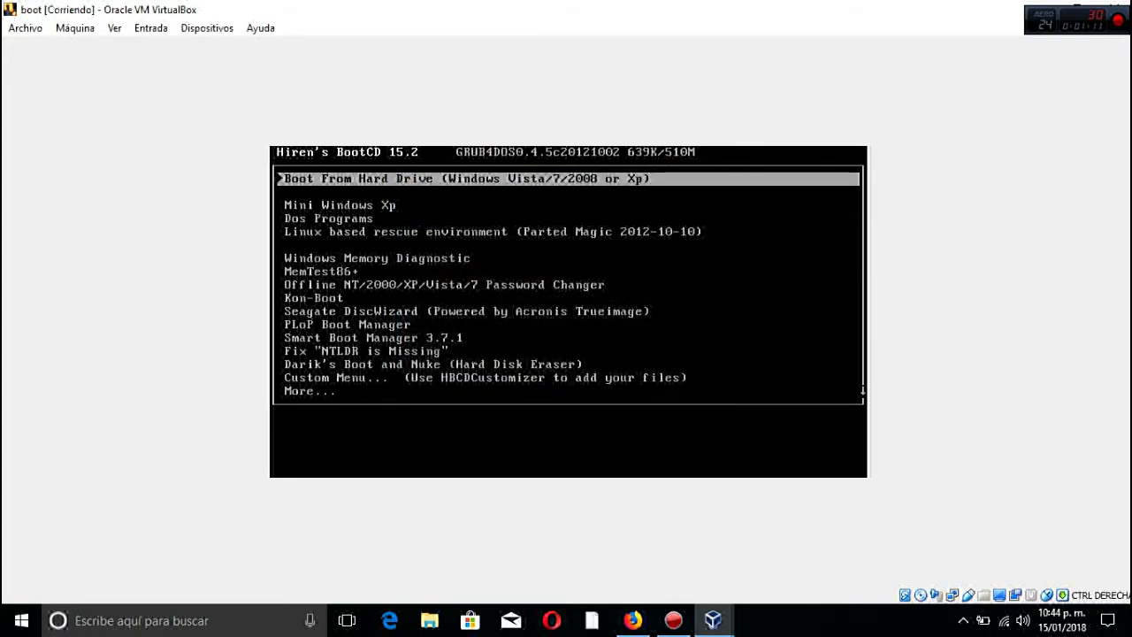
# Go through the Hiren's BootCD menu entries, return from the second page with ...Back, and boot Mini Windows Xp
pyautogui.press('6')
pyautogui.press('7')
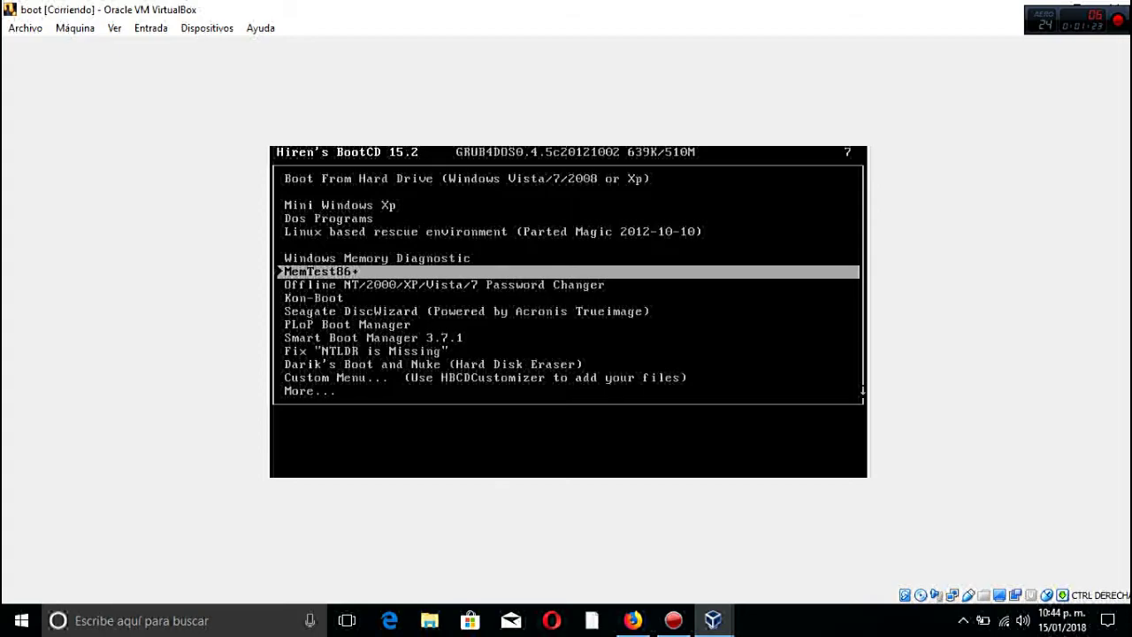
pyautogui.press('2')
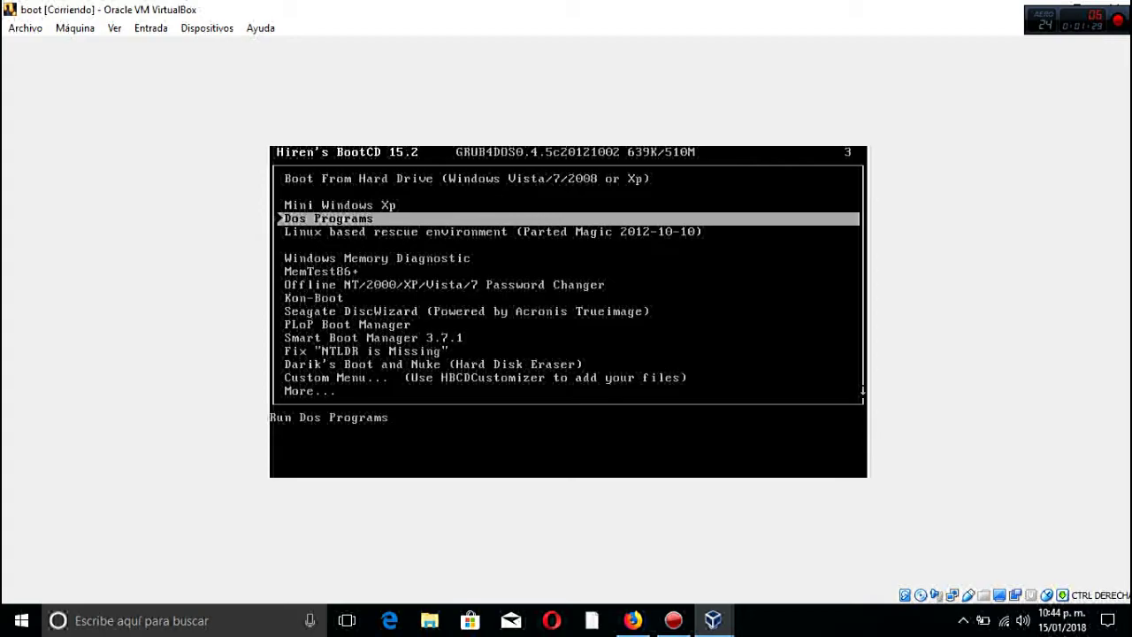
pyautogui.press('Return')
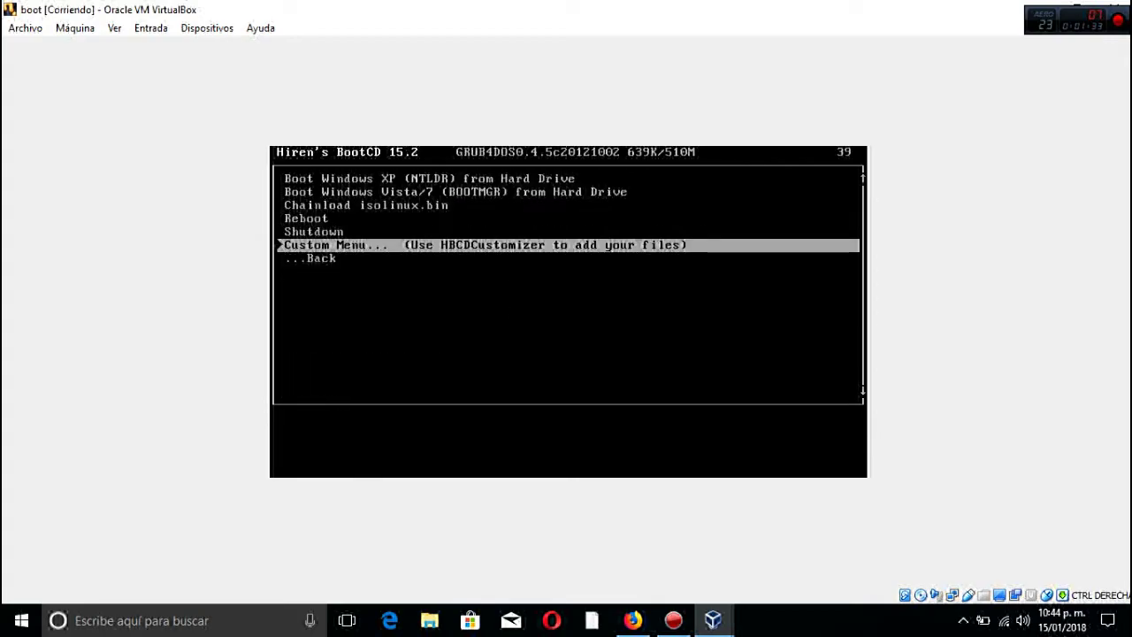
pyautogui.press('Down')
pyautogui.press('Return')
pyautogui.press('Down')
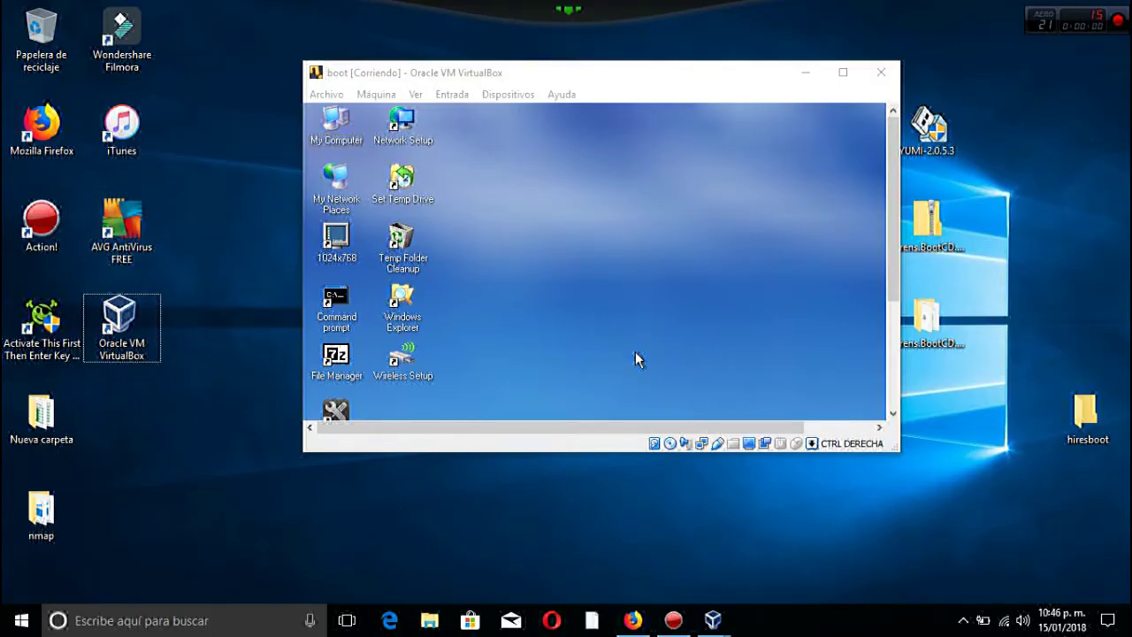
# Maximize the virtual machine's window showing the Mini Windows Xp desktop and allow it to capture the mouse
pyautogui.click(843, 73)
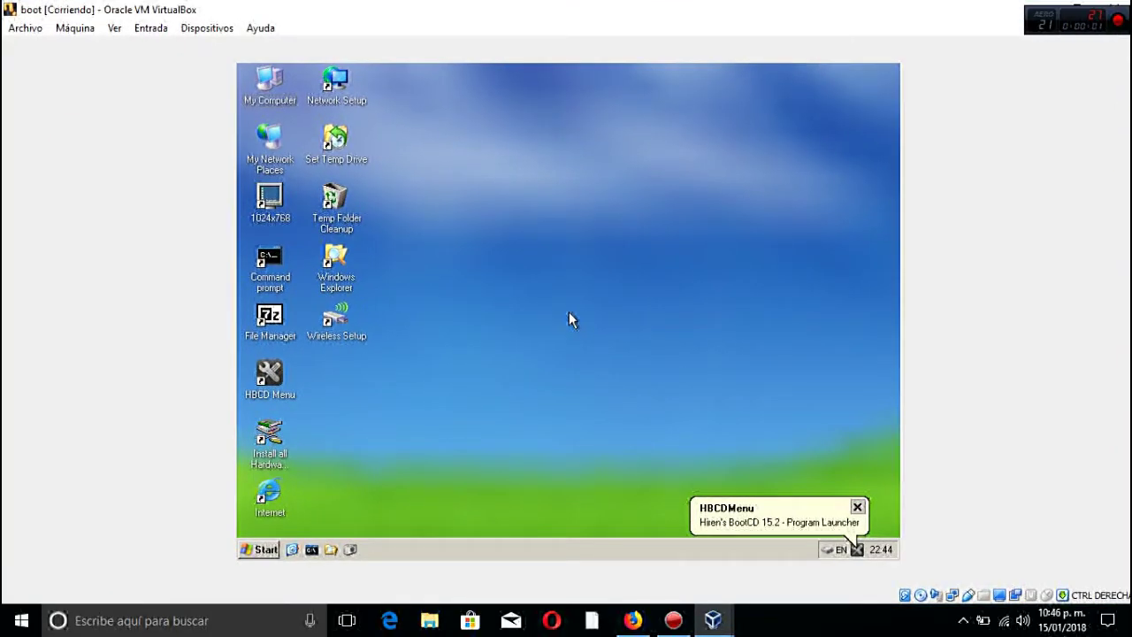
pyautogui.click(568, 312)
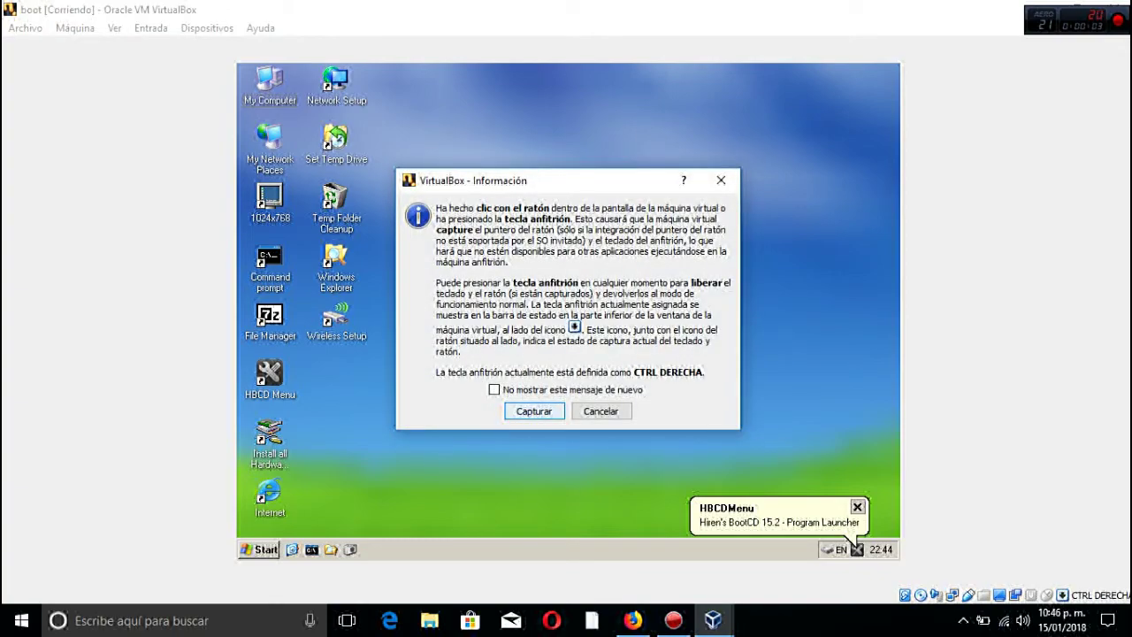
pyautogui.click(535, 410)
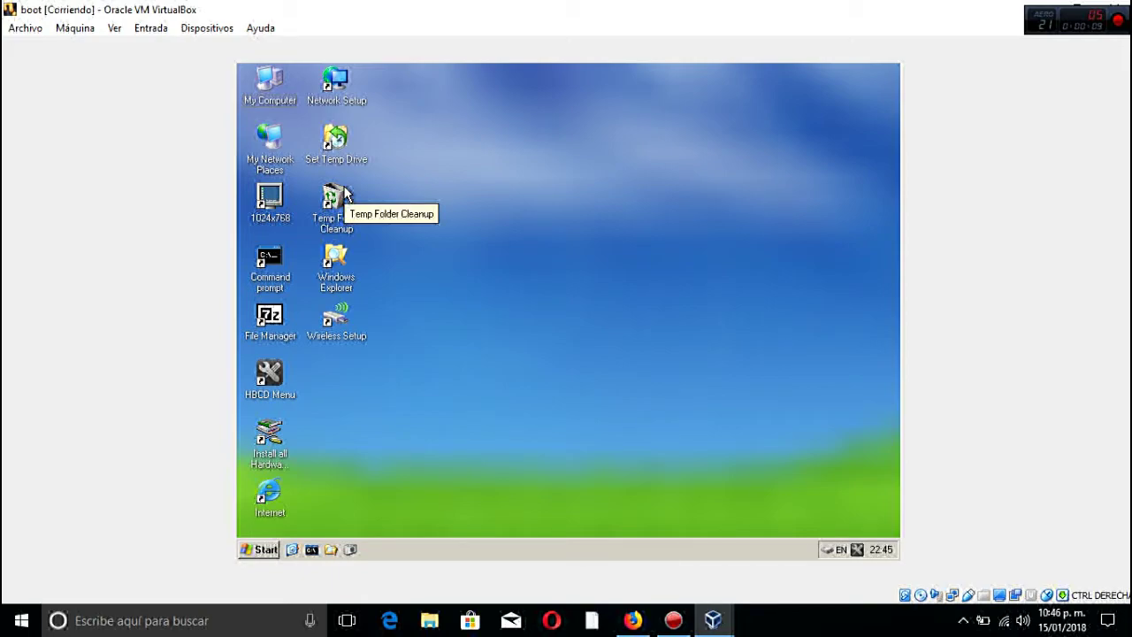
# Open the HBCD Menu, run Avira AntiVir Personal from the AntiVirus/Spyware programs to view its scan options, and close Avira and the launcher
pyautogui.doubleClick(269, 384)
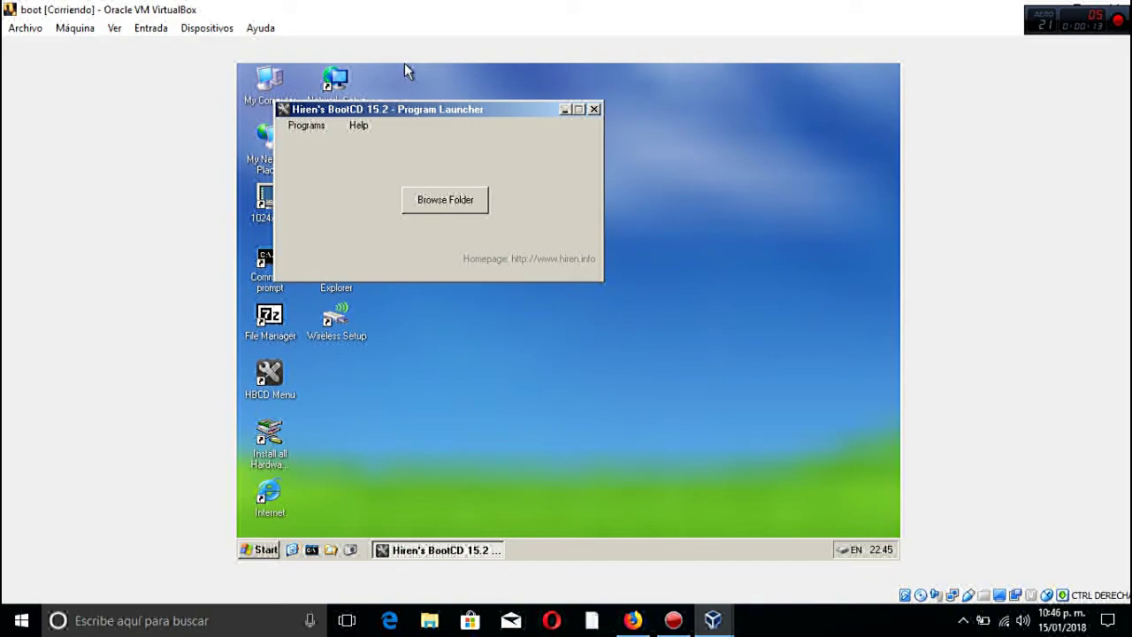
pyautogui.click(311, 128)
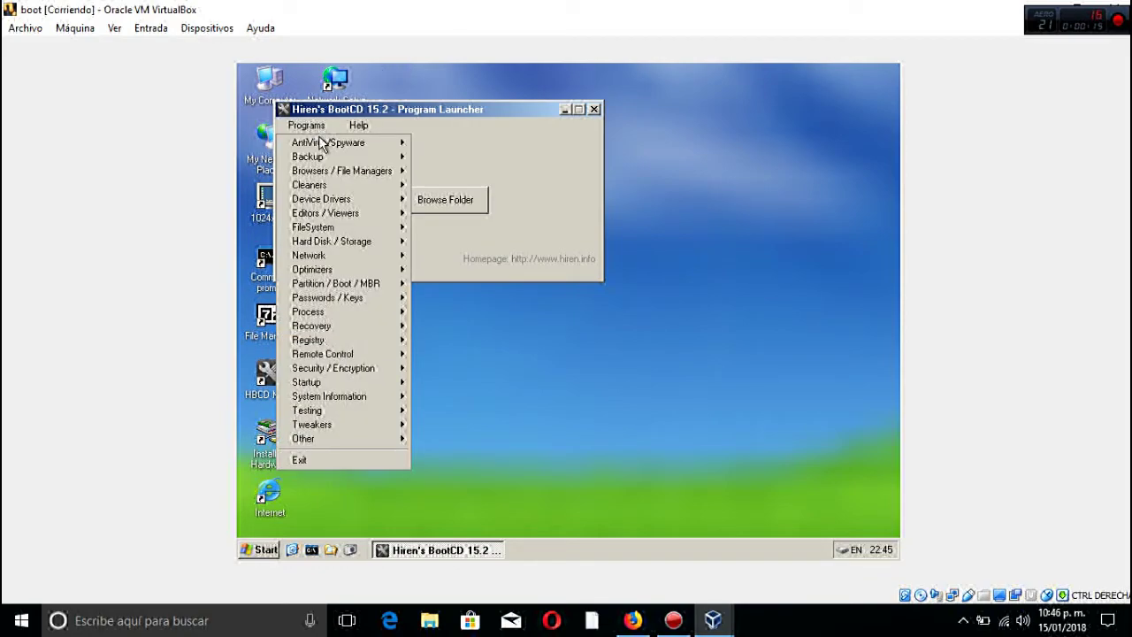
pyautogui.moveTo(322, 146)
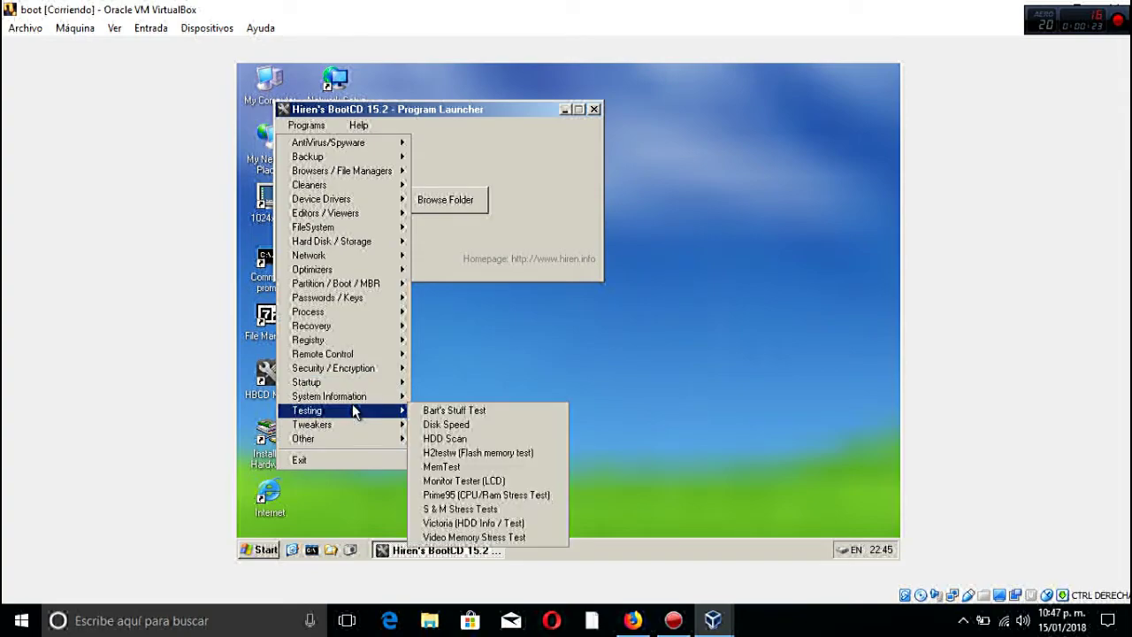
pyautogui.moveTo(345, 388)
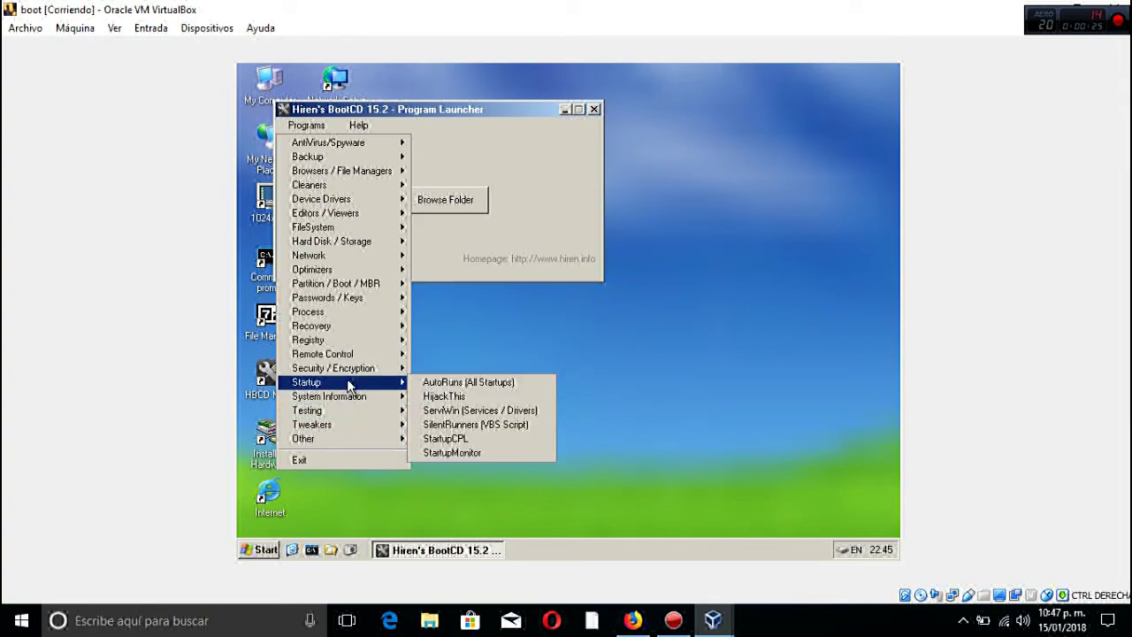
pyautogui.moveTo(357, 144)
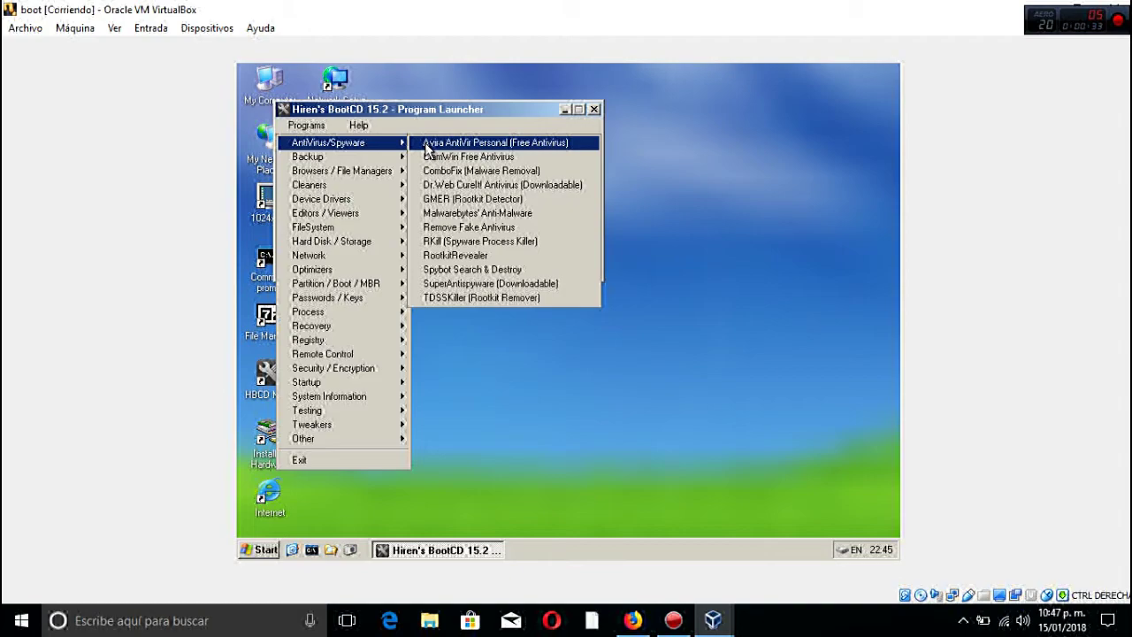
pyautogui.click(426, 145)
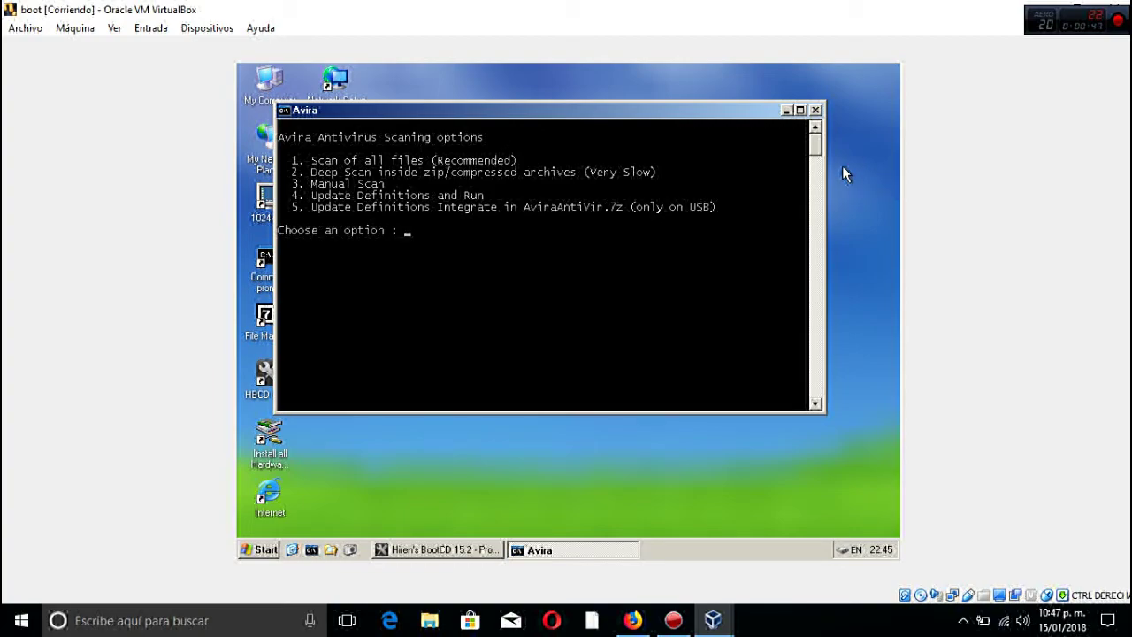
pyautogui.click(815, 110)
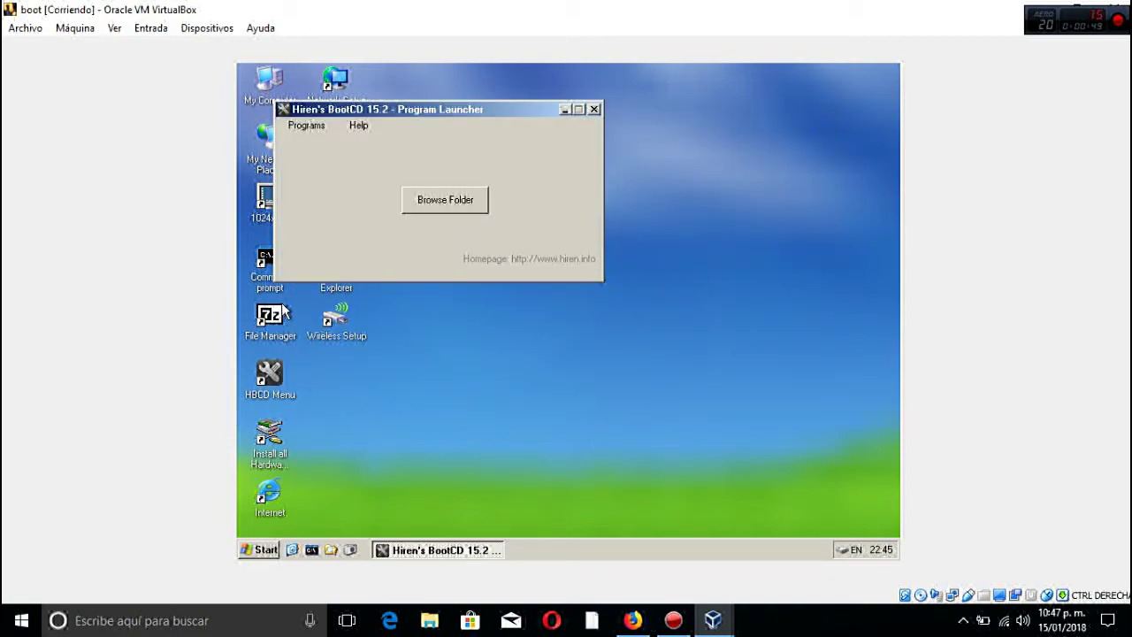
pyautogui.click(595, 108)
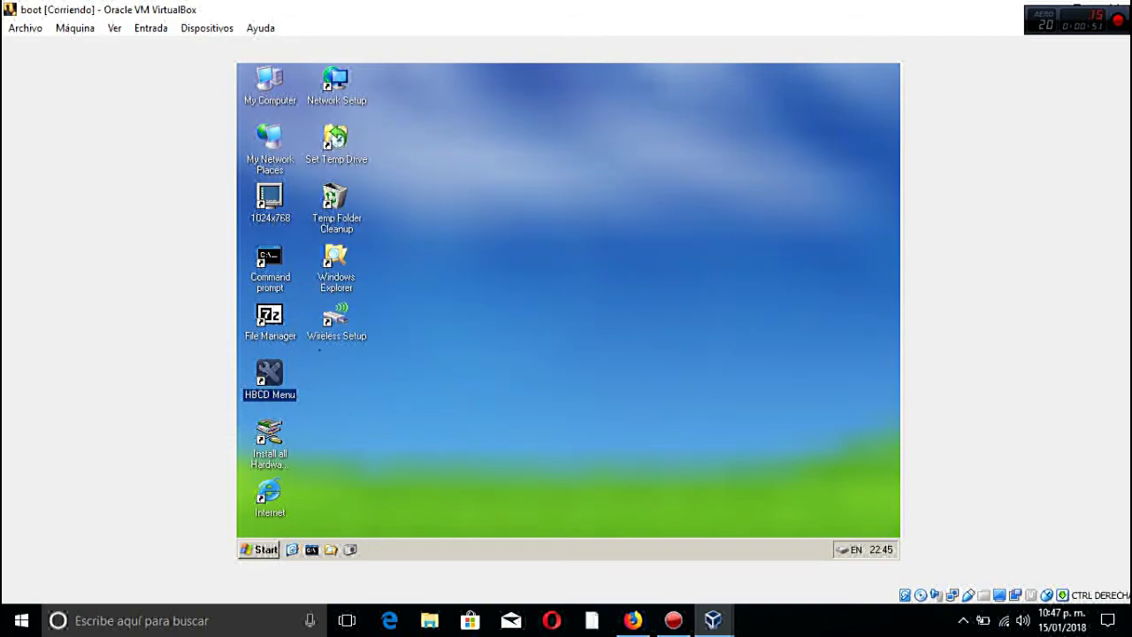
# Reopen the HBCD Menu program launcher and review its list of program categories, leaving the launcher open
pyautogui.doubleClick(272, 372)
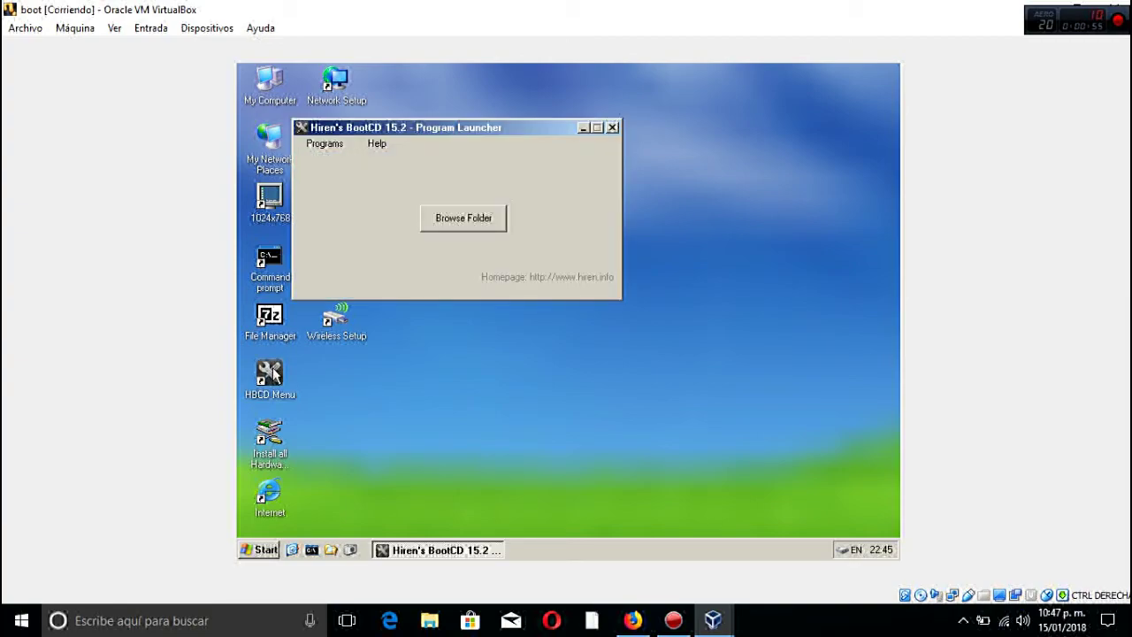
pyautogui.click(336, 144)
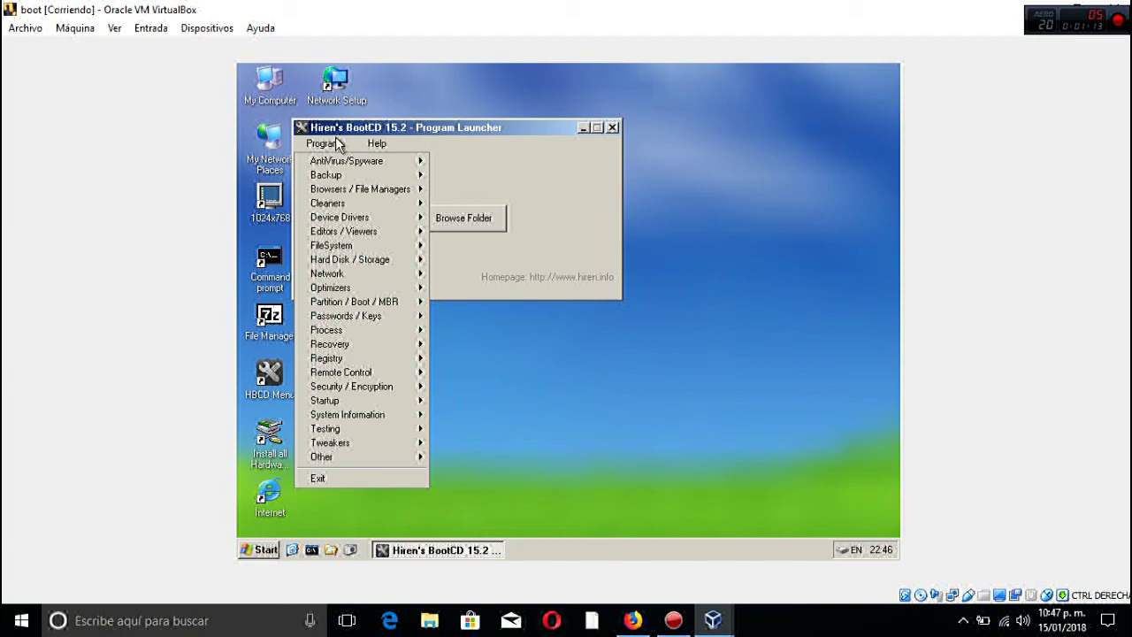
pyautogui.click(899, 65)
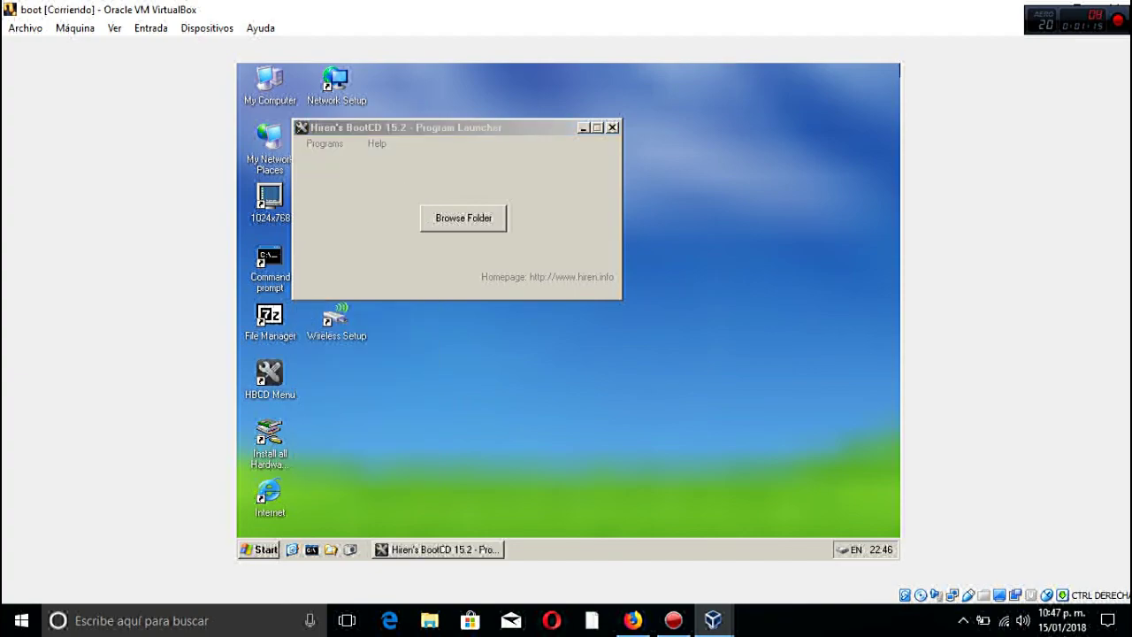